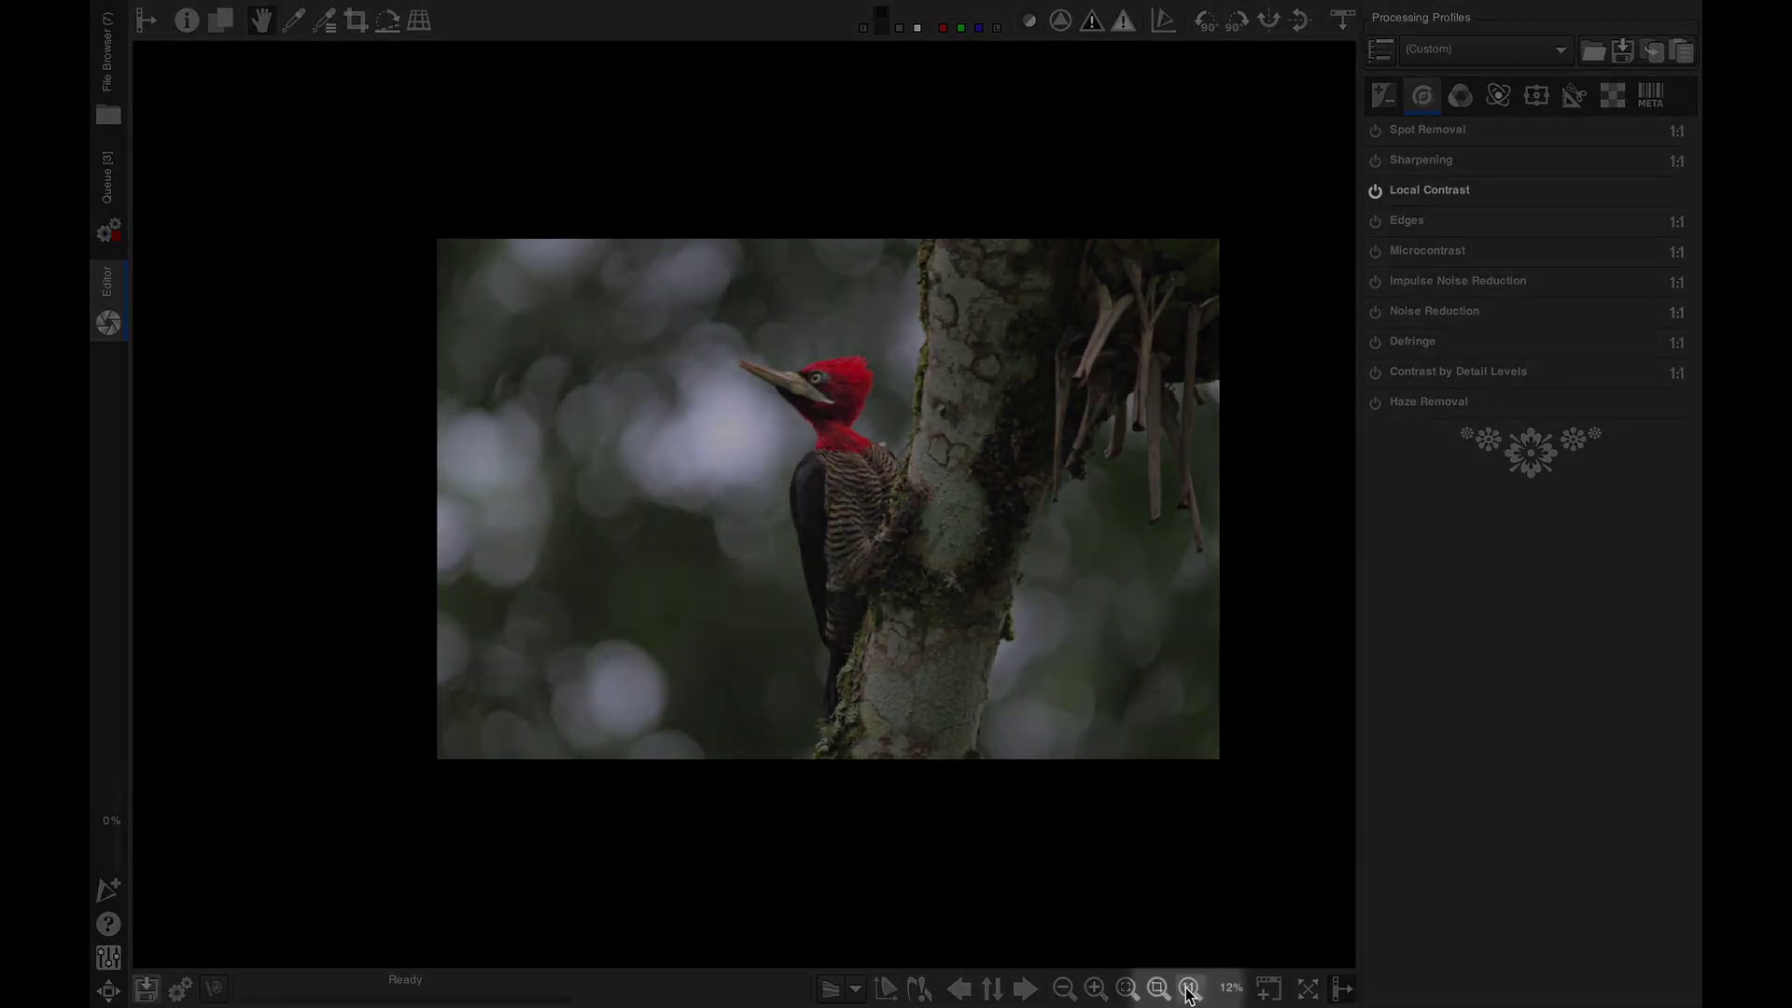
- Inspect the noise in the woodpecker's plumage and the blurred background at 100% and 200% magnification
click(1189, 988)
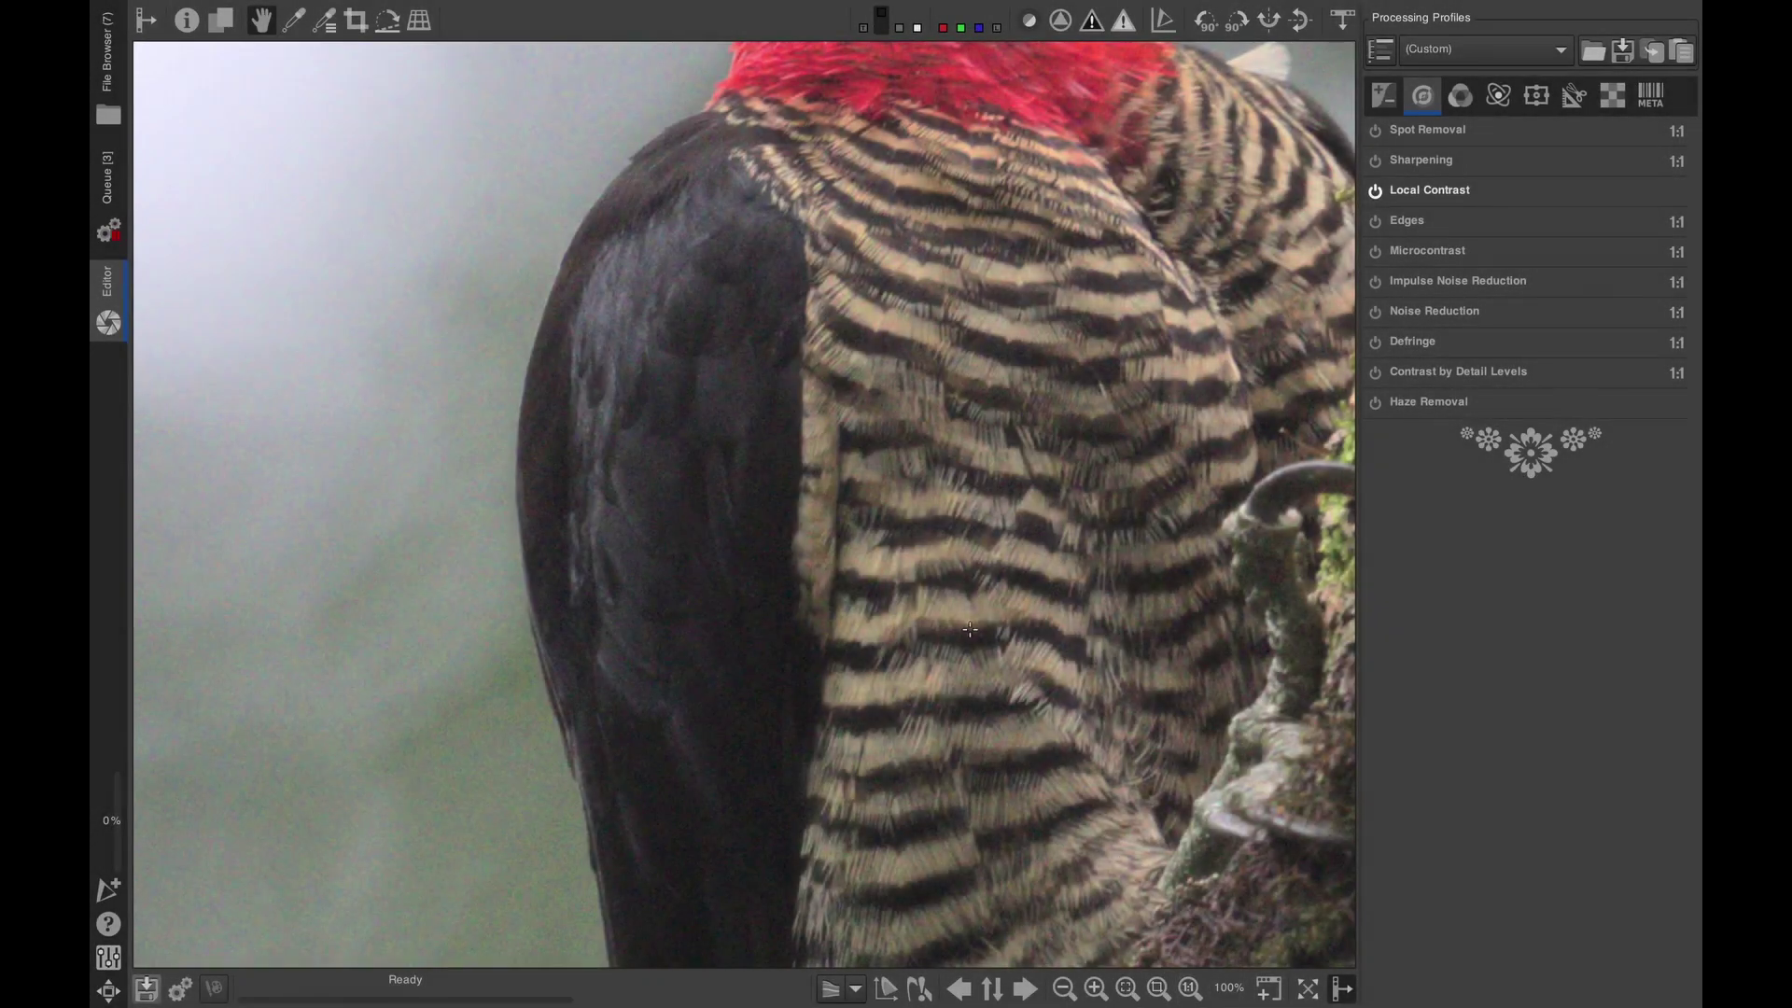
drag(891, 646, 1038, 513)
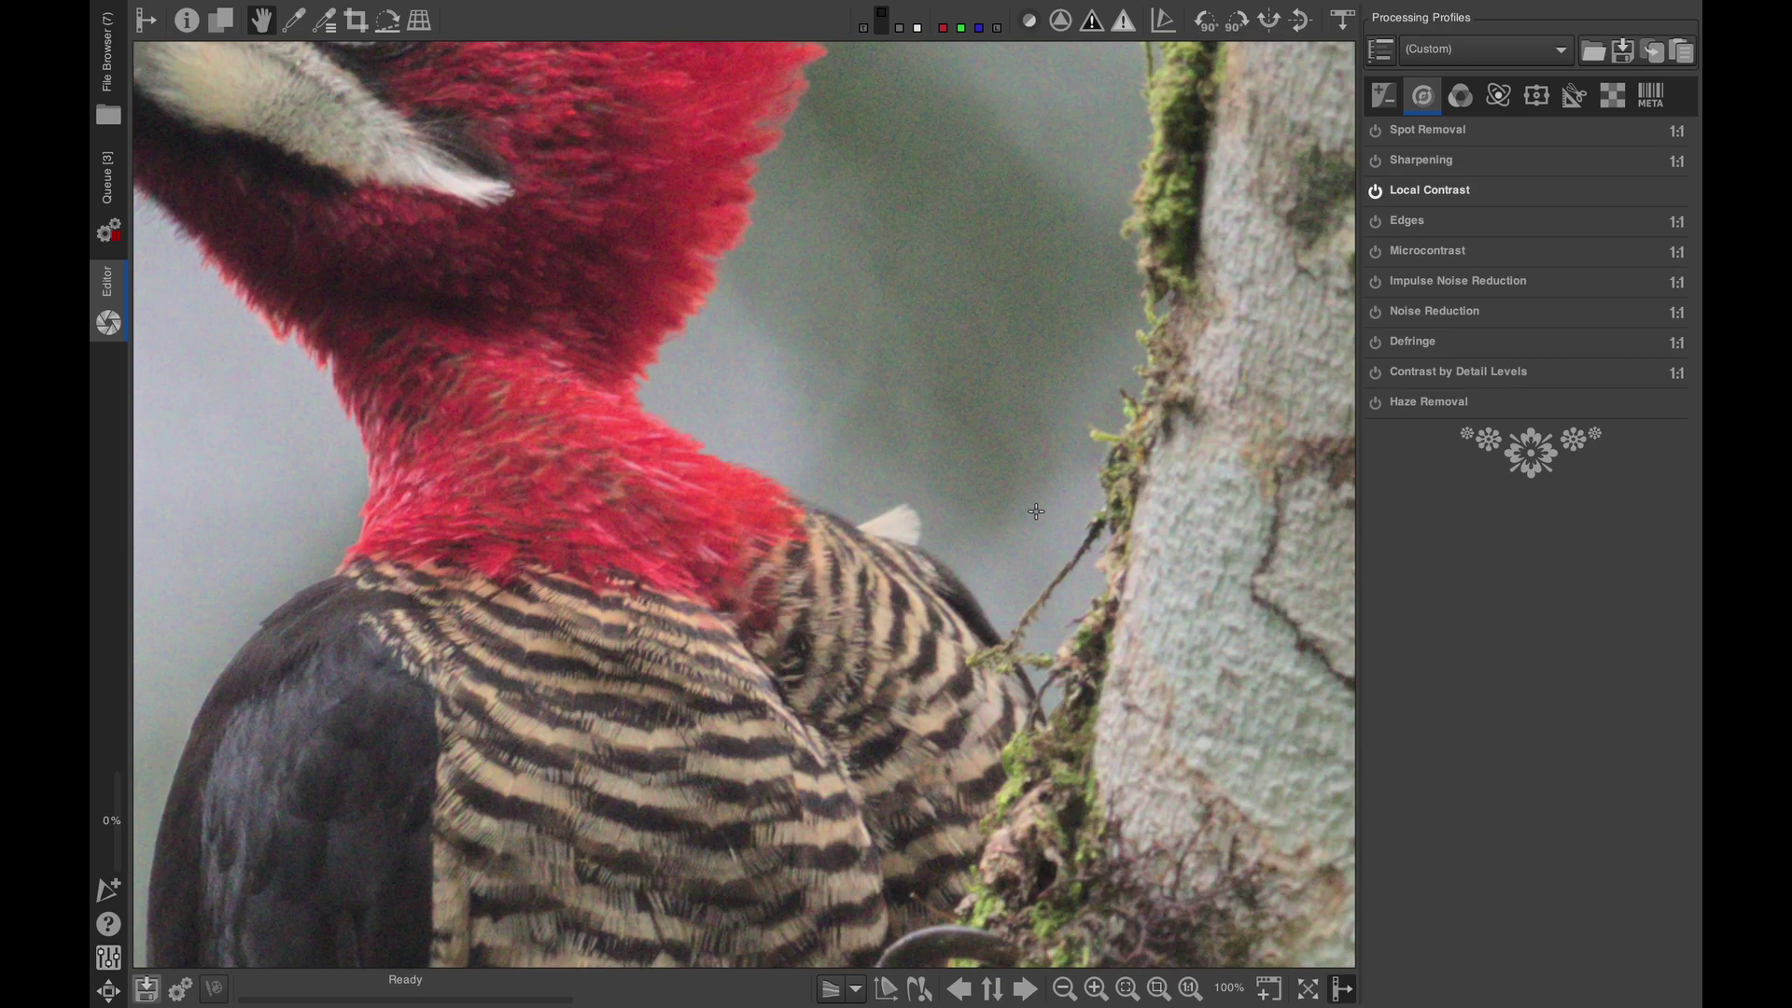
click(1096, 988)
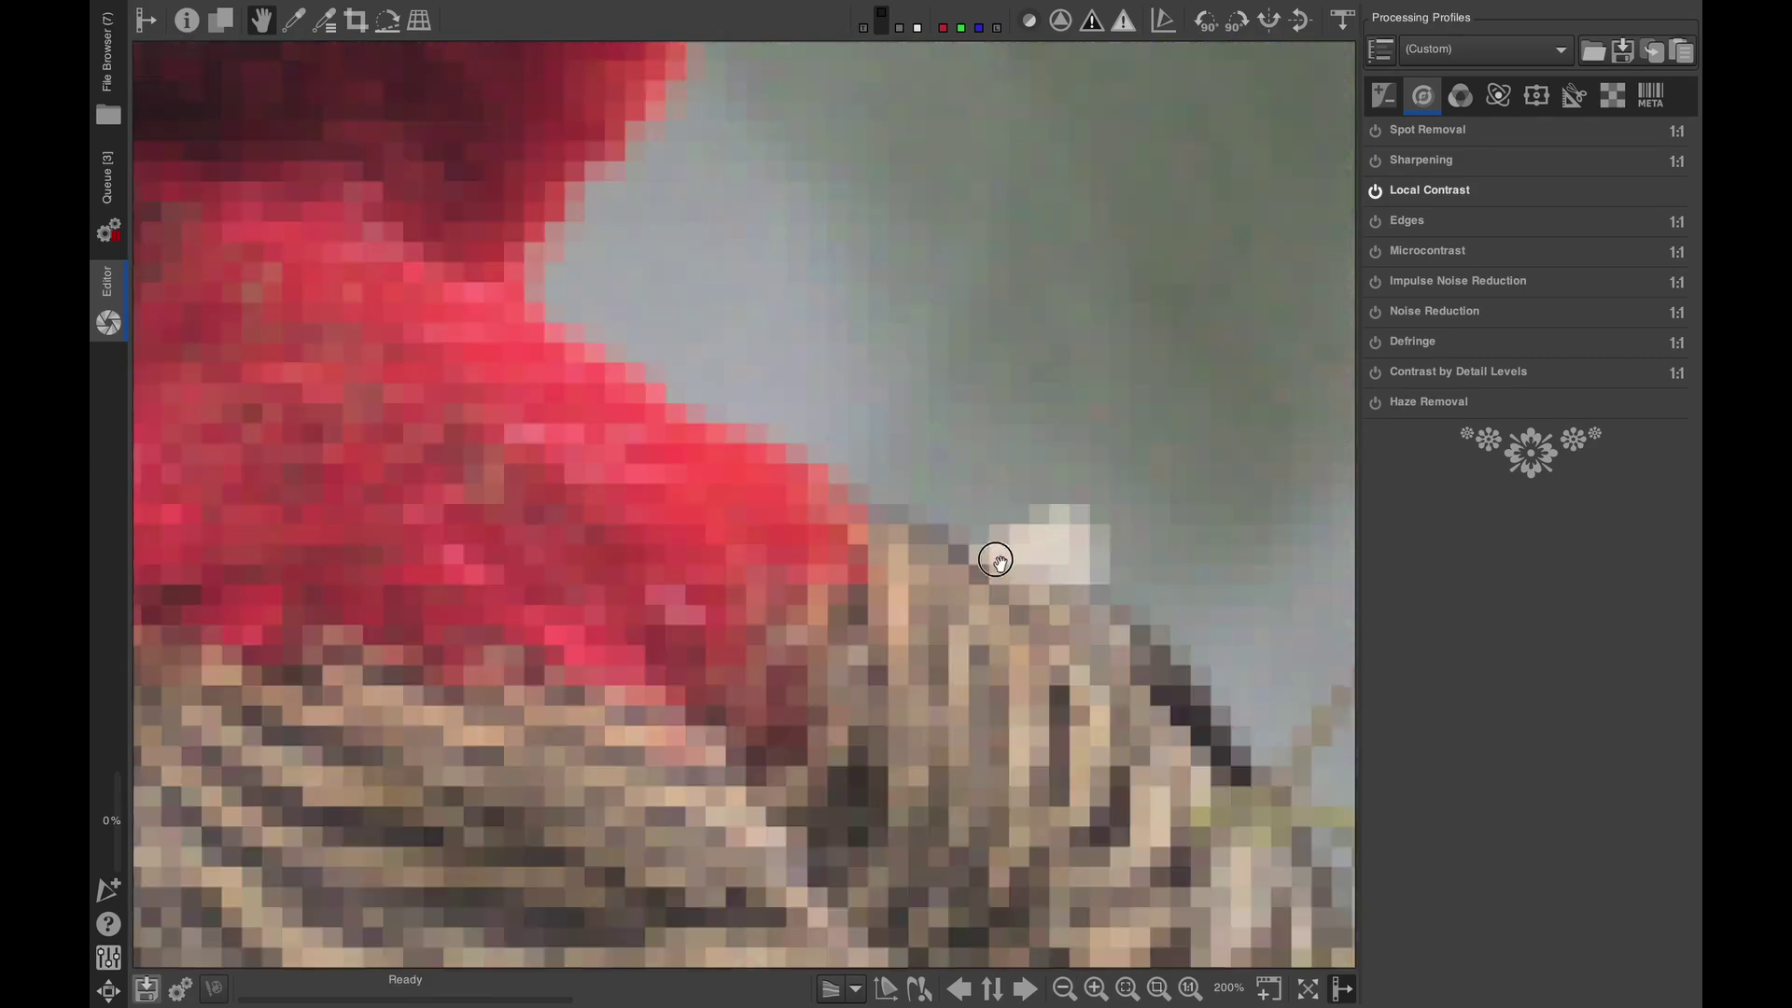
drag(774, 336, 786, 430)
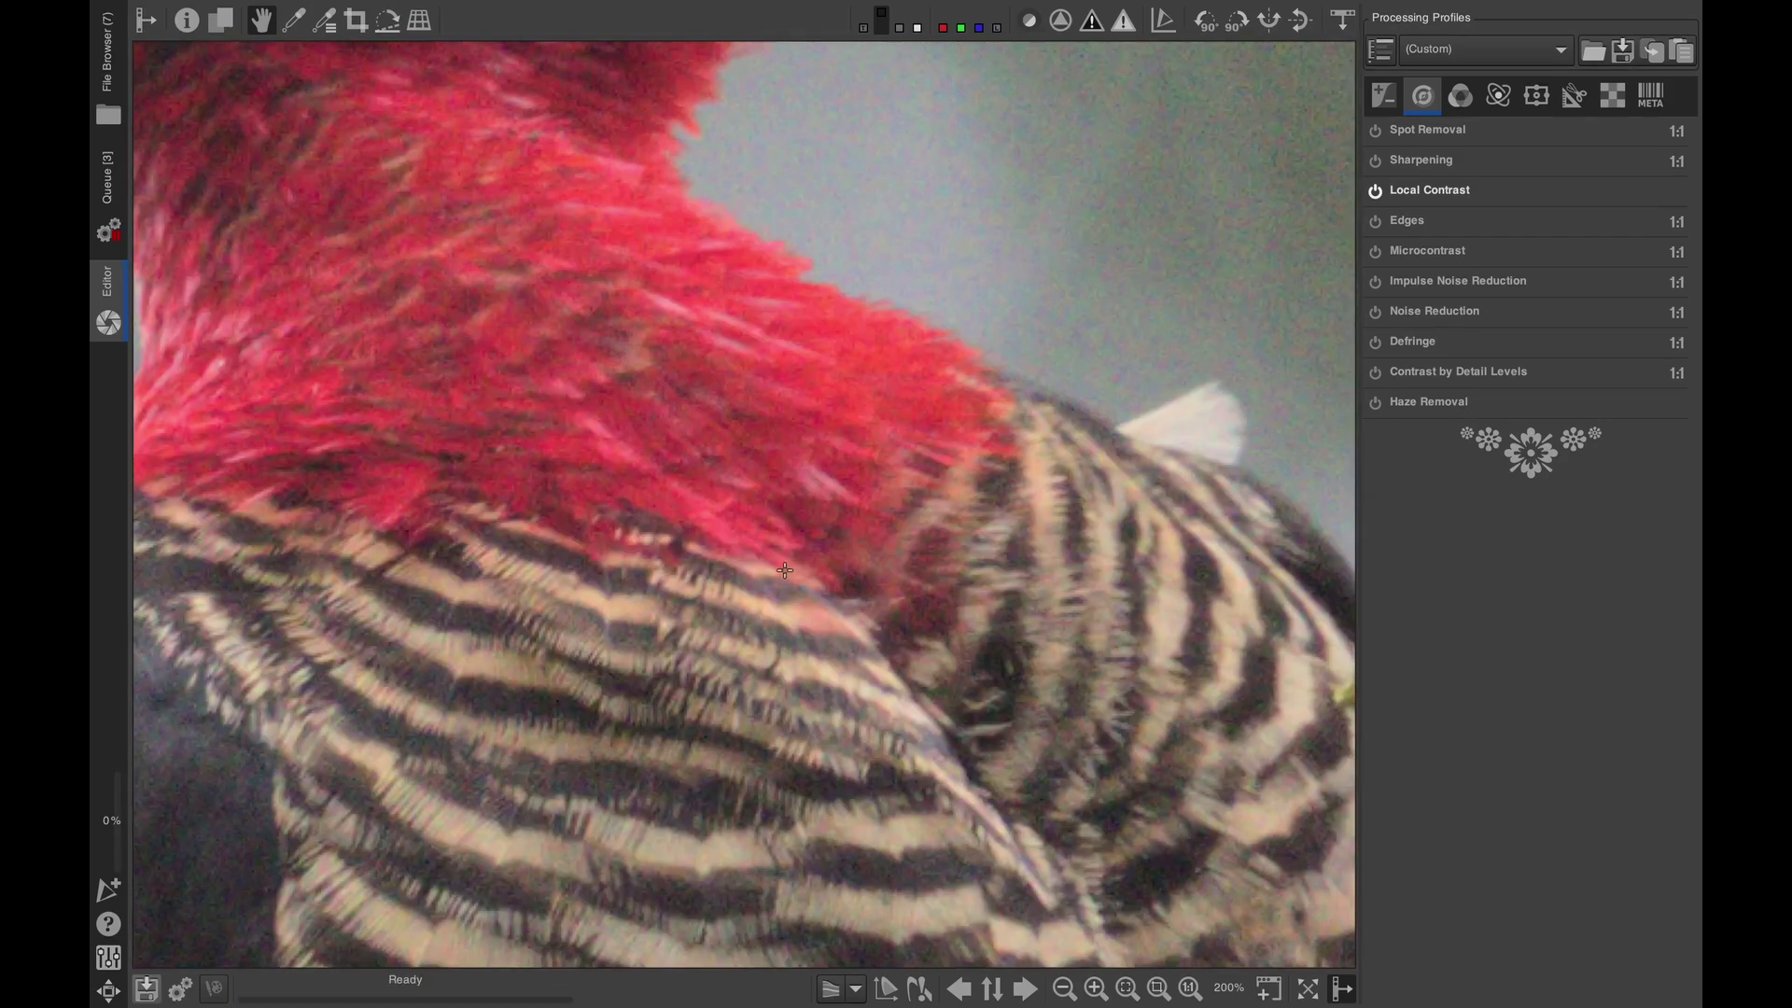
drag(785, 567, 883, 641)
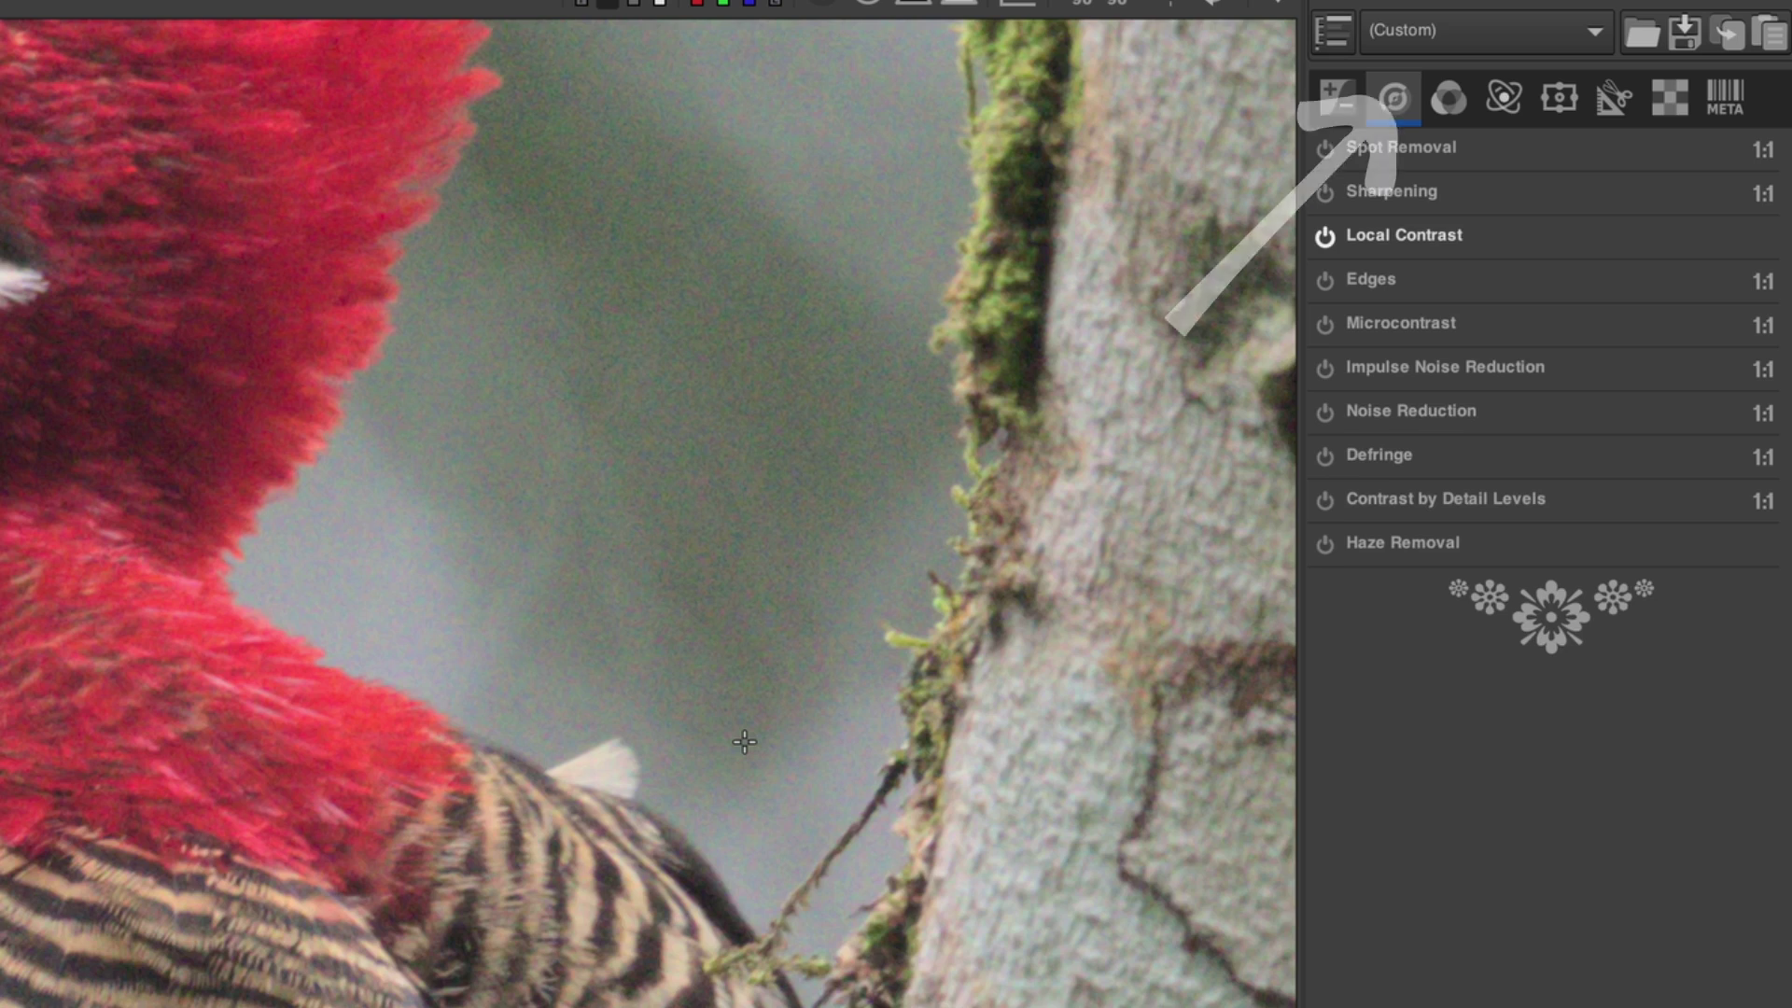
- Enable Impulse Noise Reduction with a threshold of 55, and enable Noise Reduction as well
click(1368, 367)
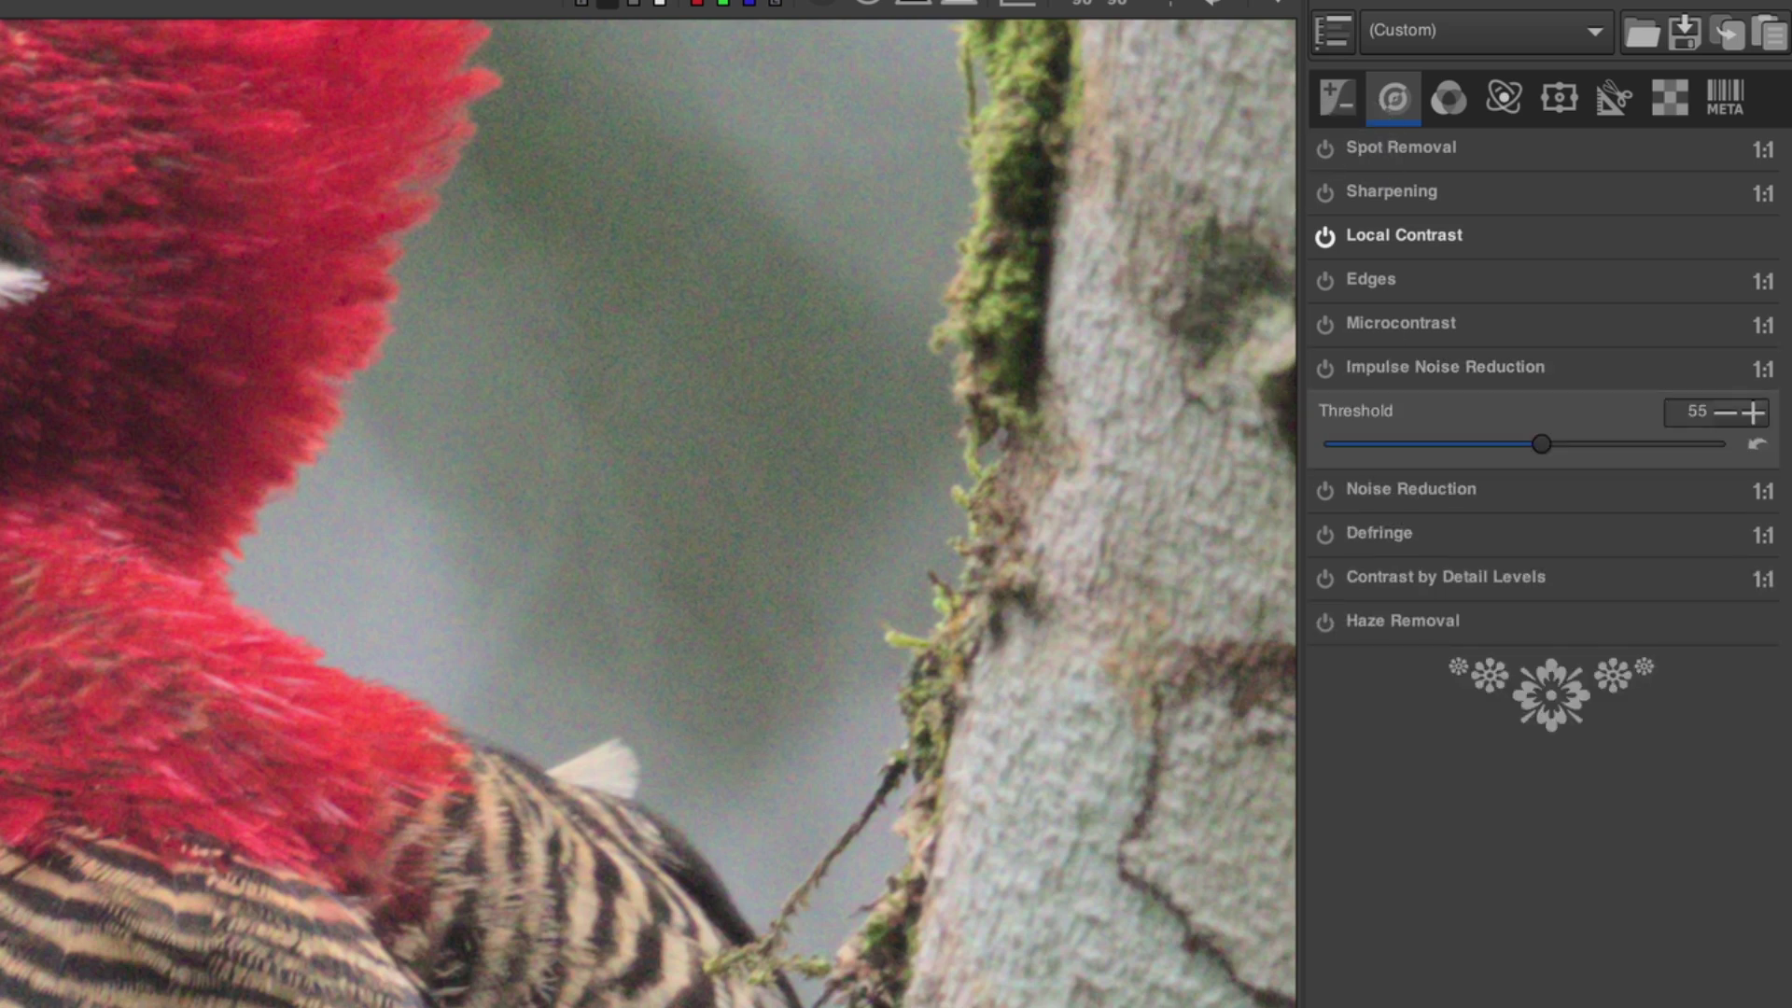
scroll(934, 373, up, 6)
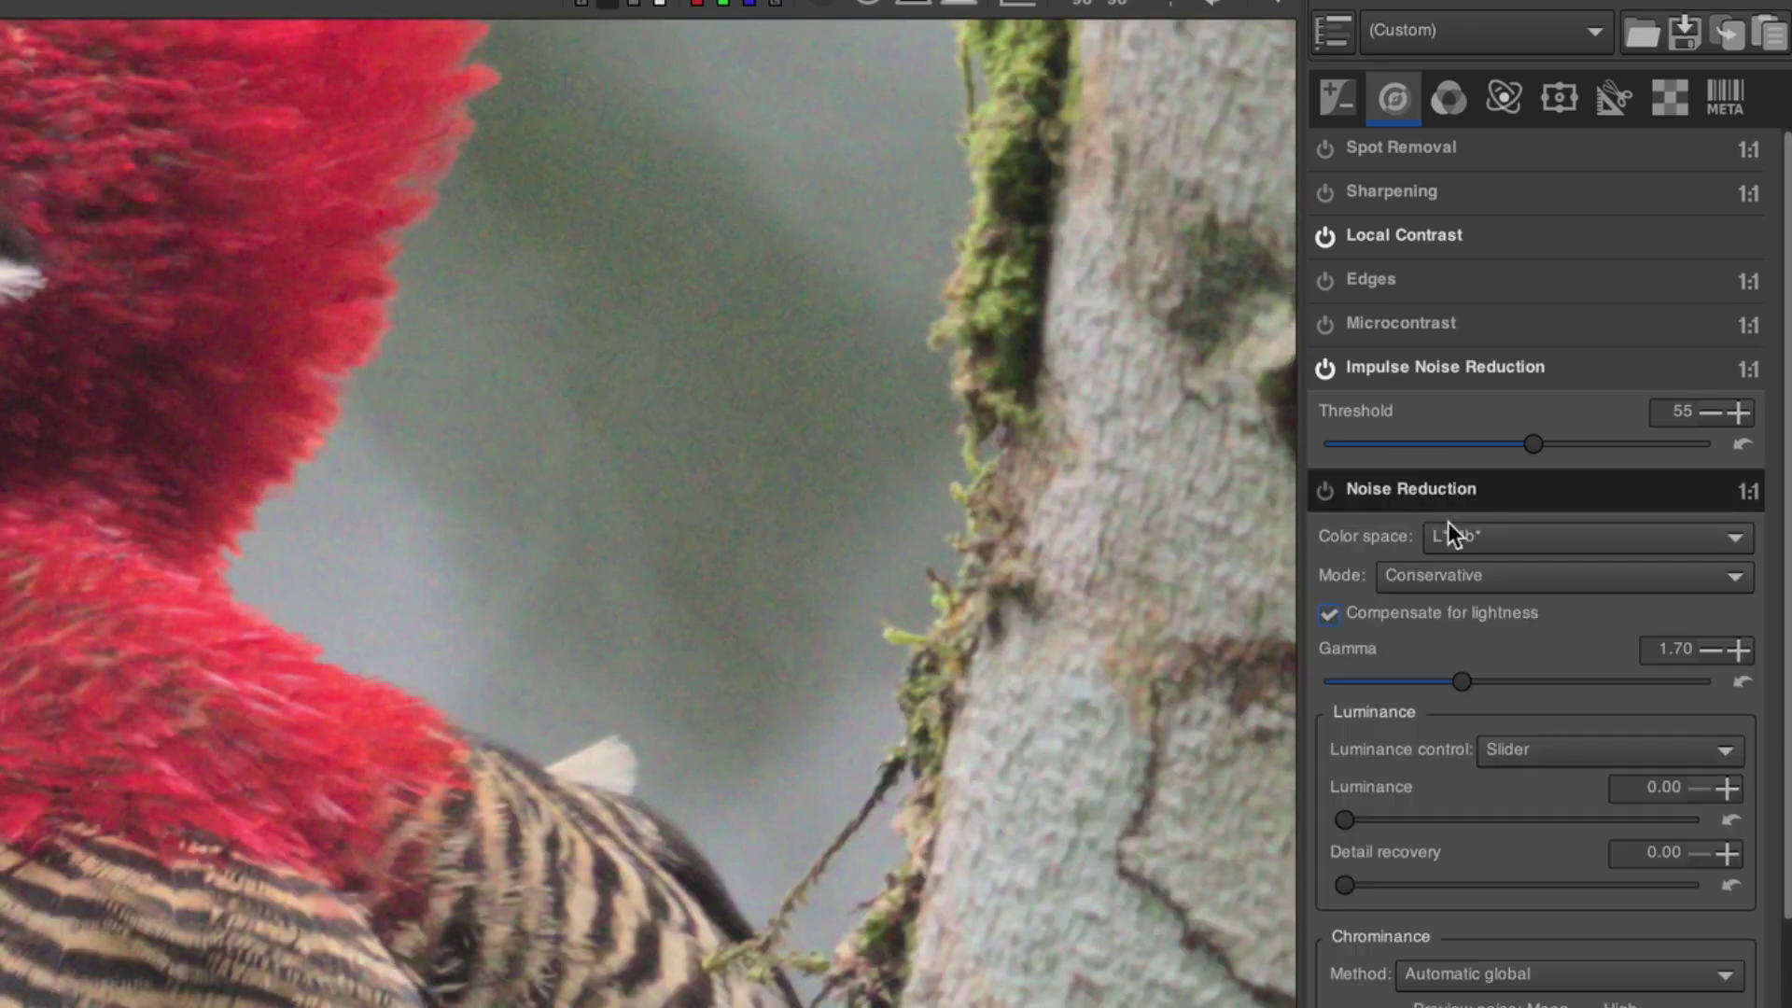
click(1325, 491)
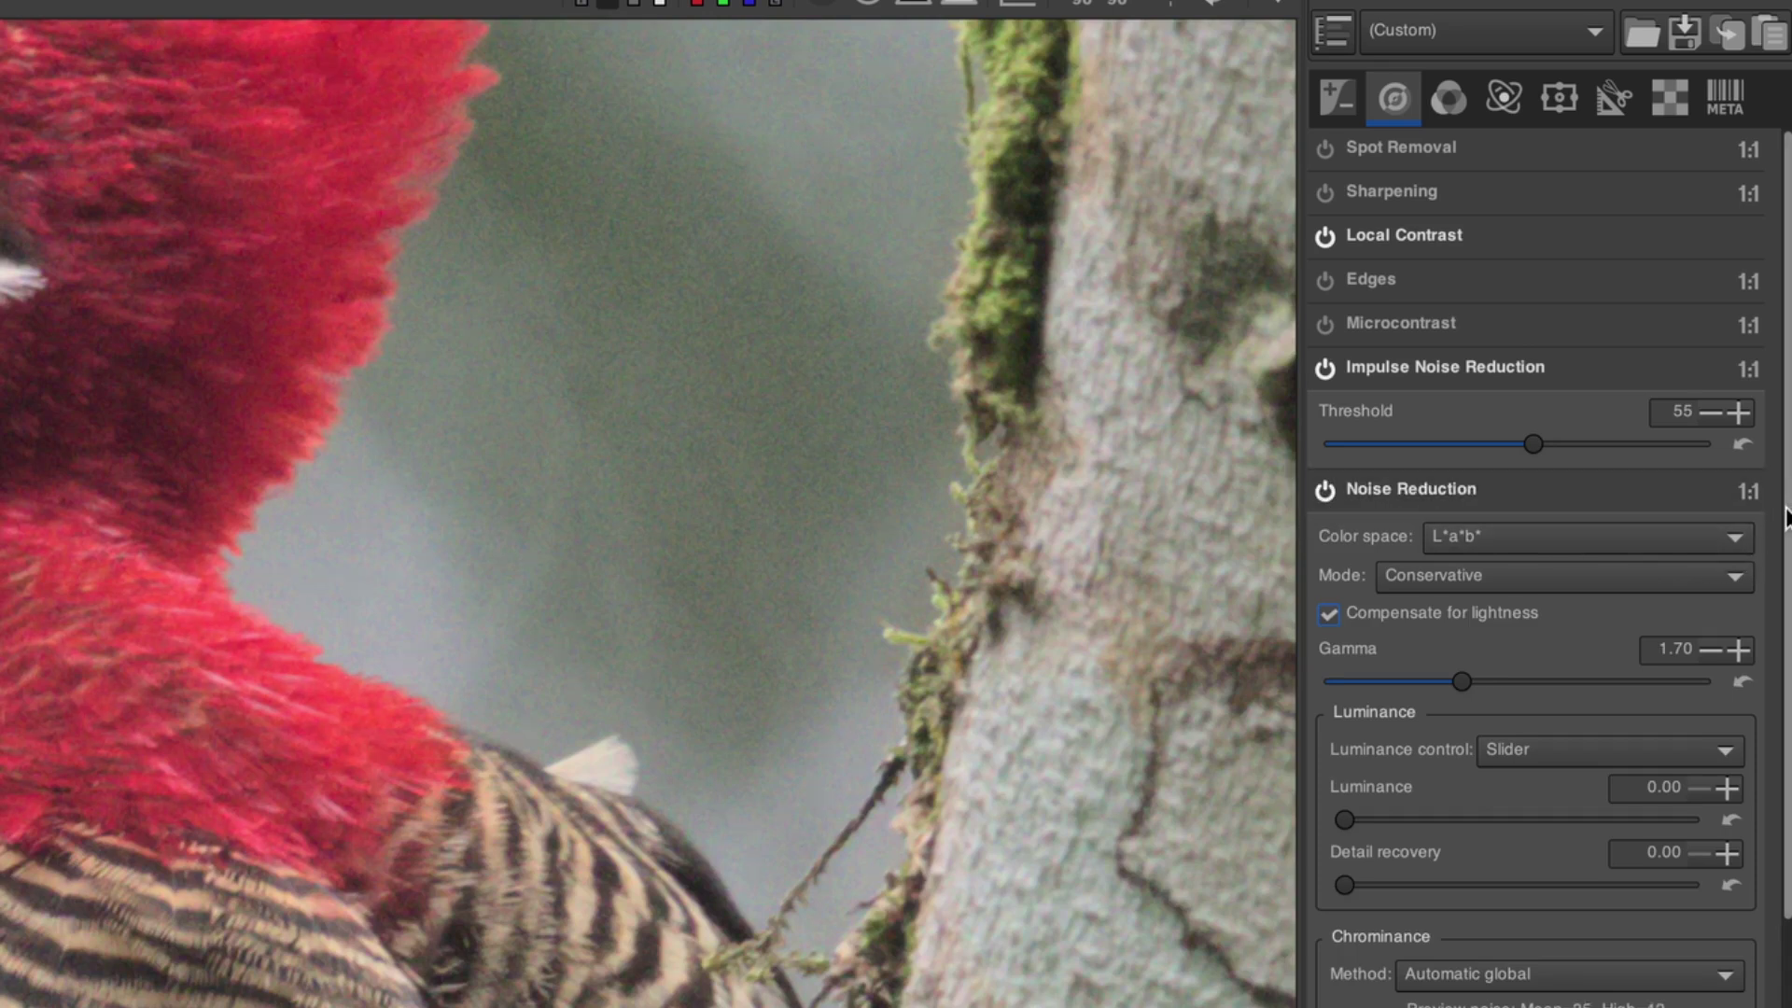
- Try the RGB color space for Noise Reduction and return to L*a*b*
drag(1787, 521, 1785, 644)
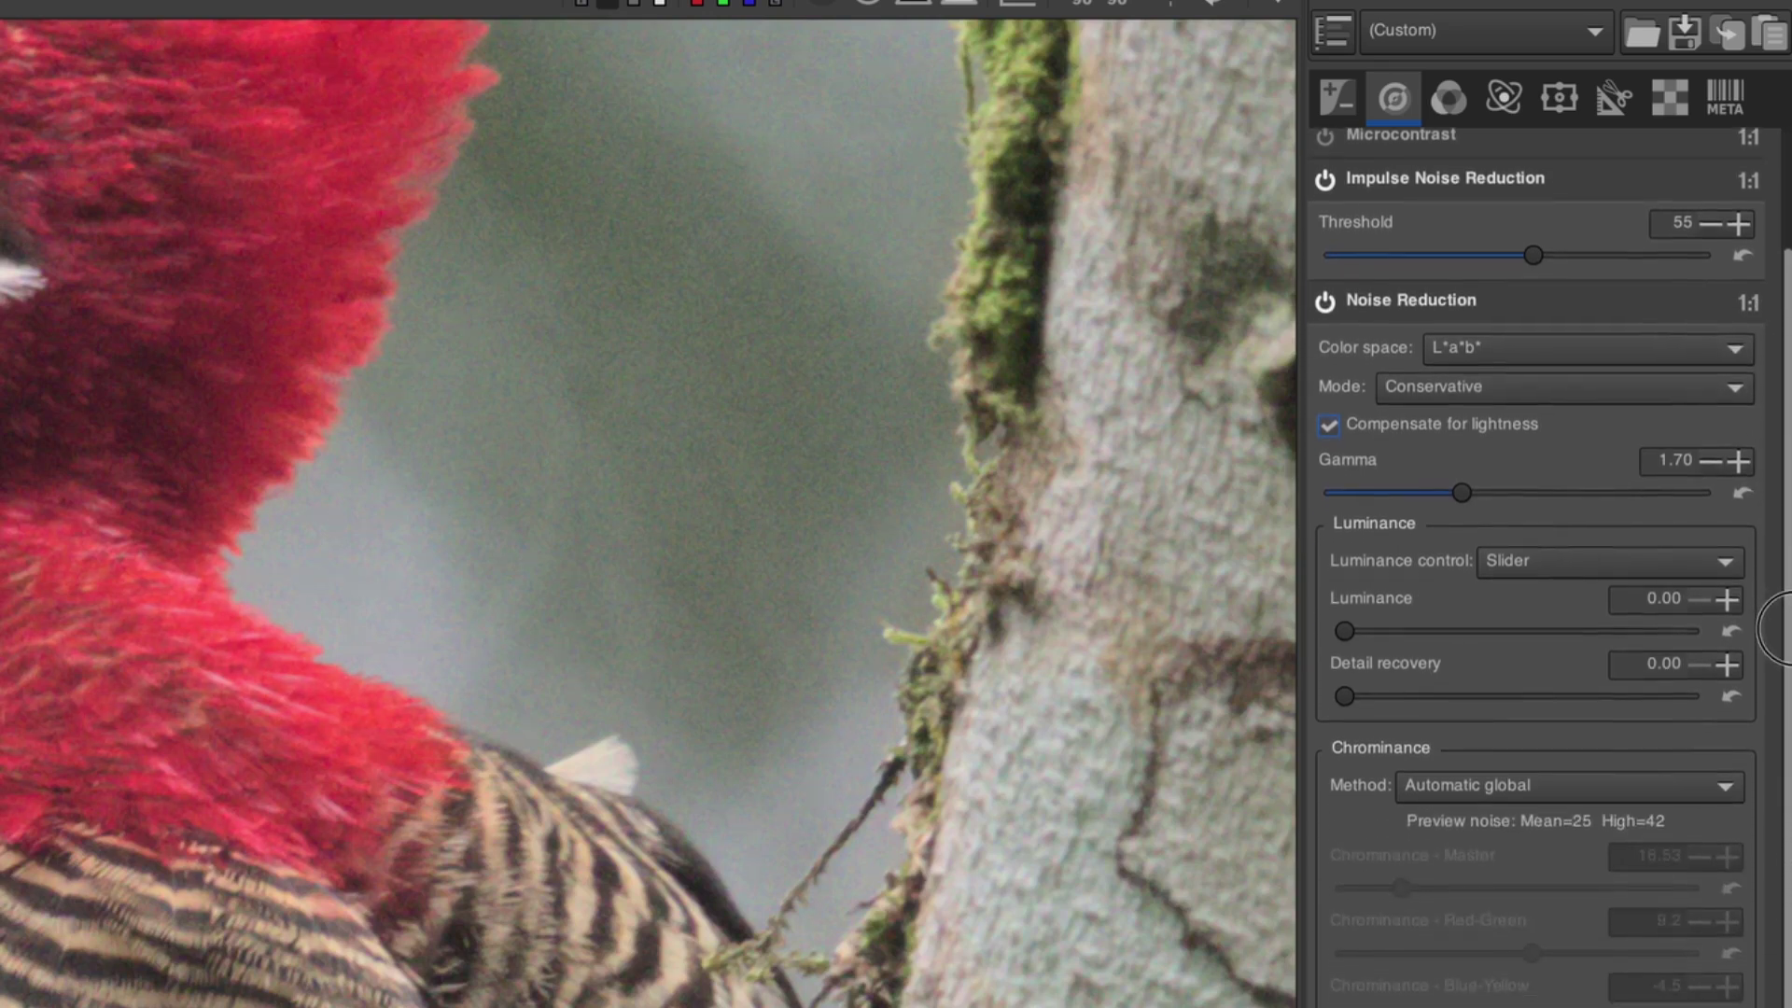
click(1538, 355)
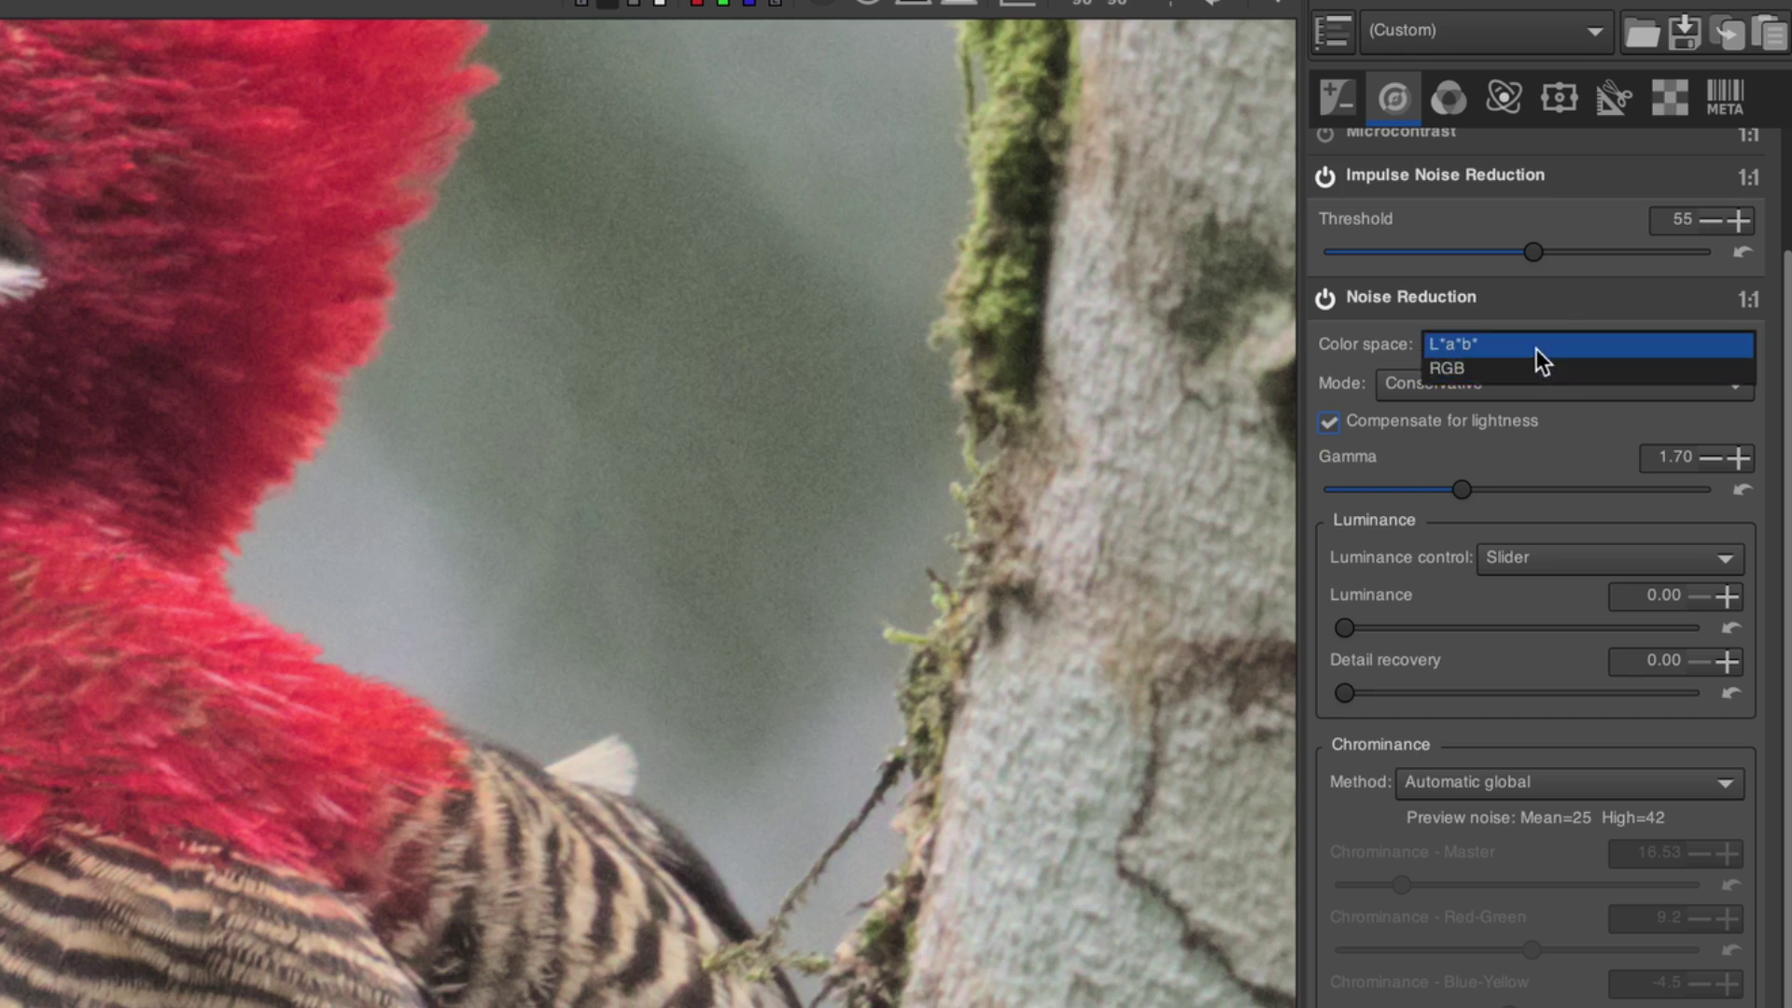
click(1537, 364)
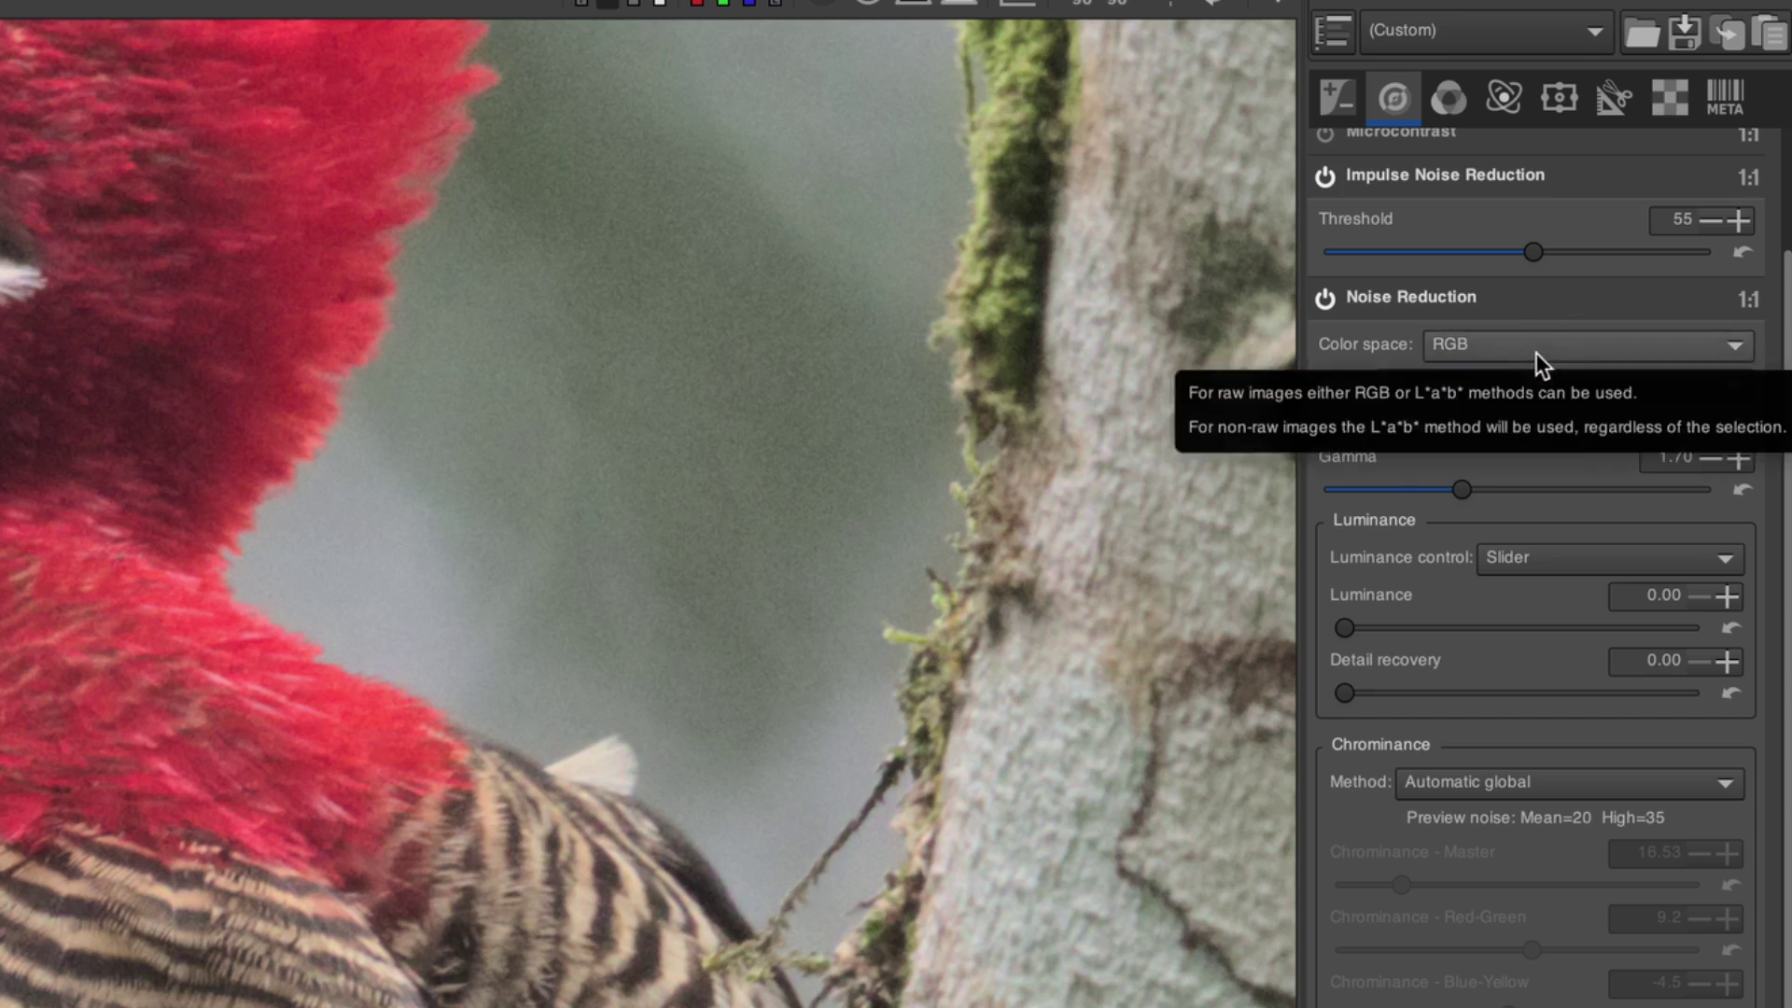
click(1533, 336)
click(1533, 317)
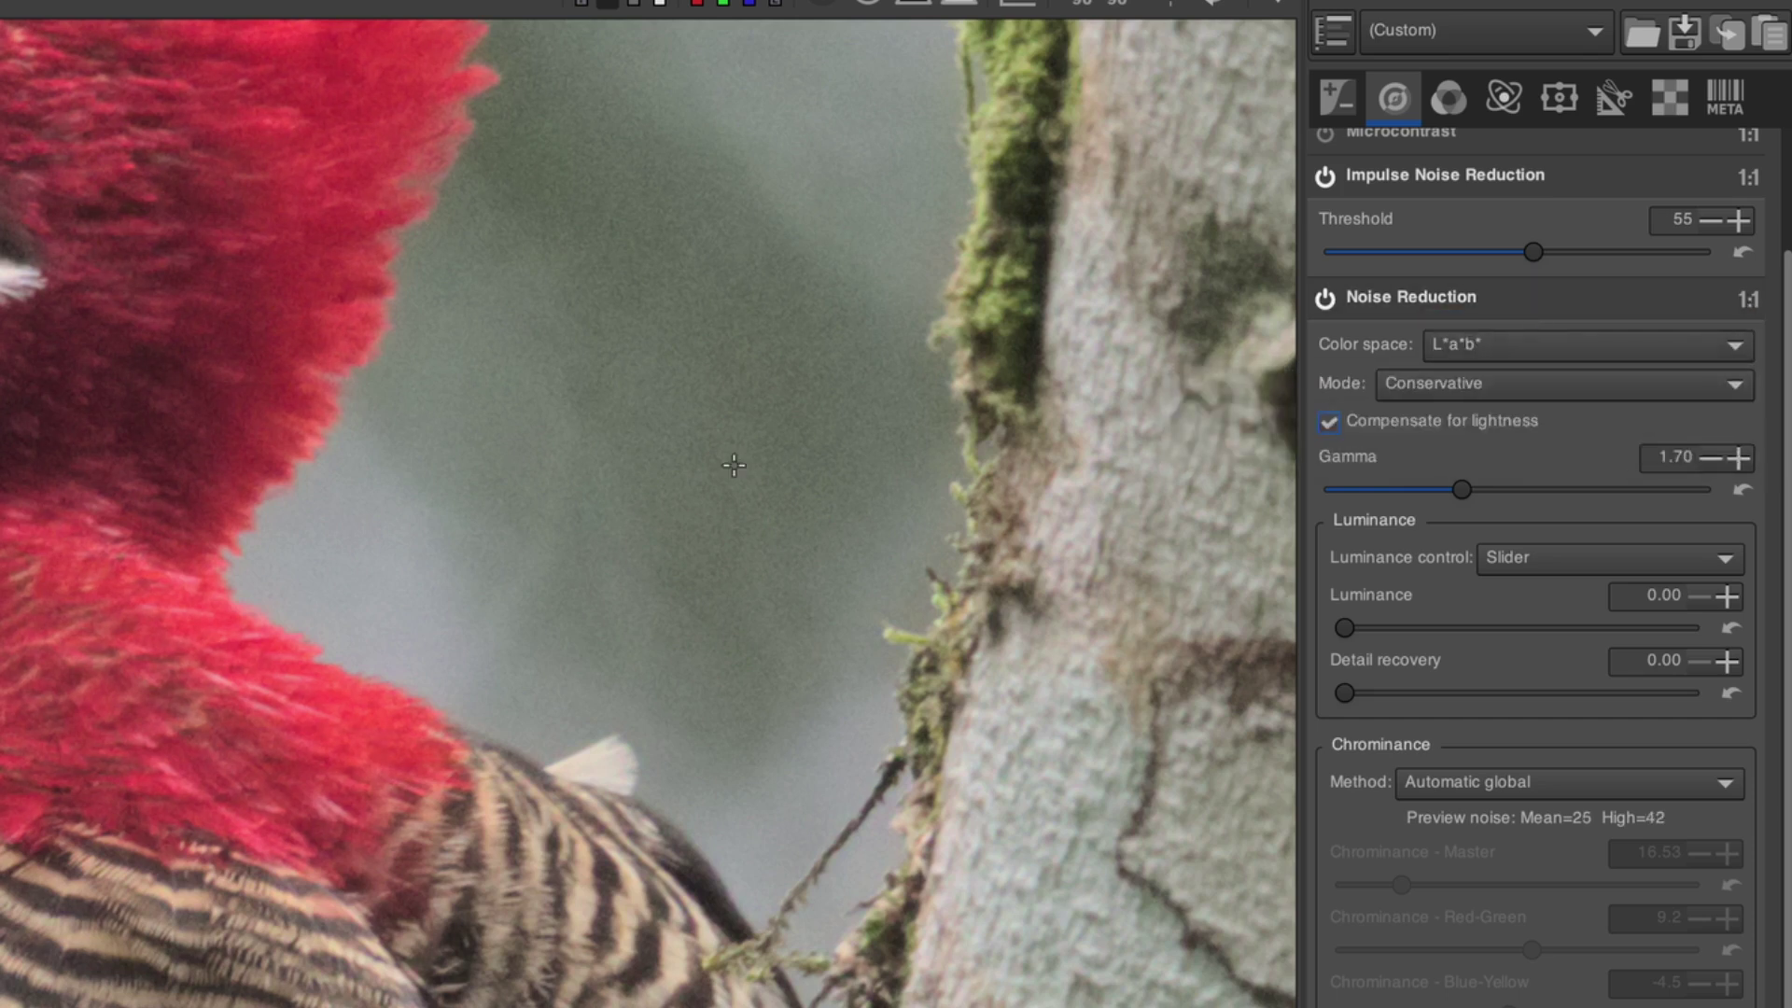
- Try the Aggressive mode of Noise Reduction on the woodpecker's head and return to Conservative
drag(267, 465, 367, 378)
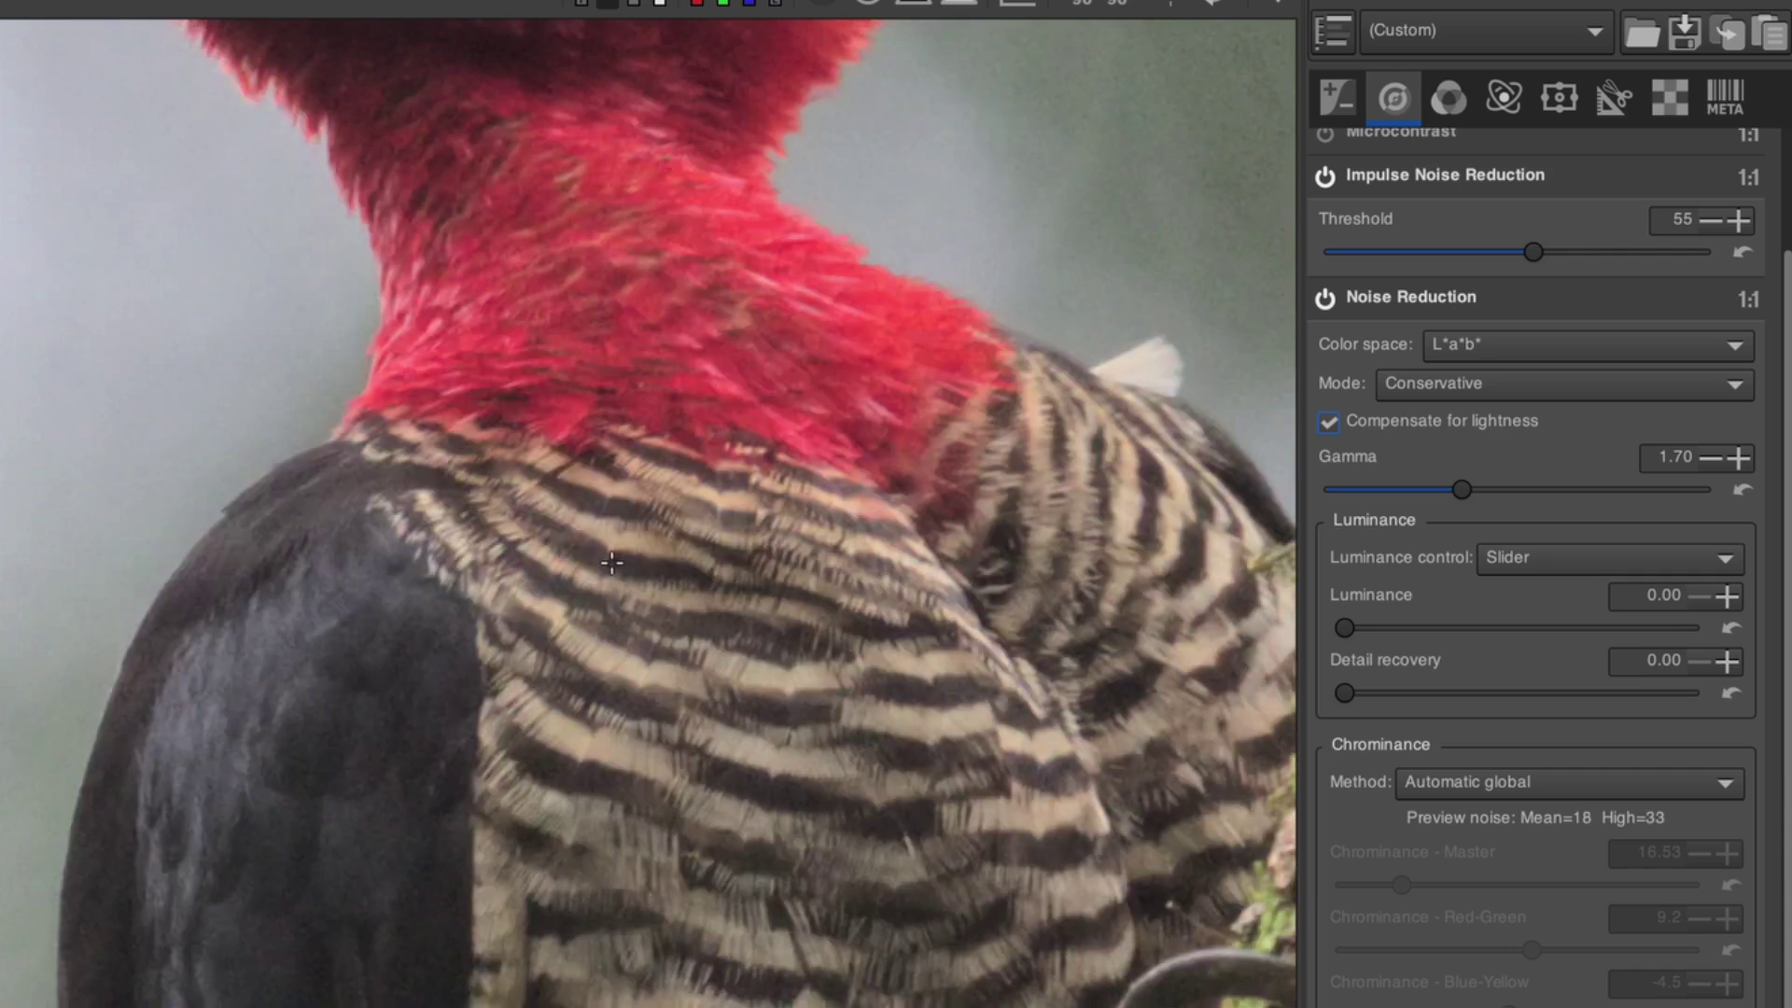
scroll(607, 565, up, 3)
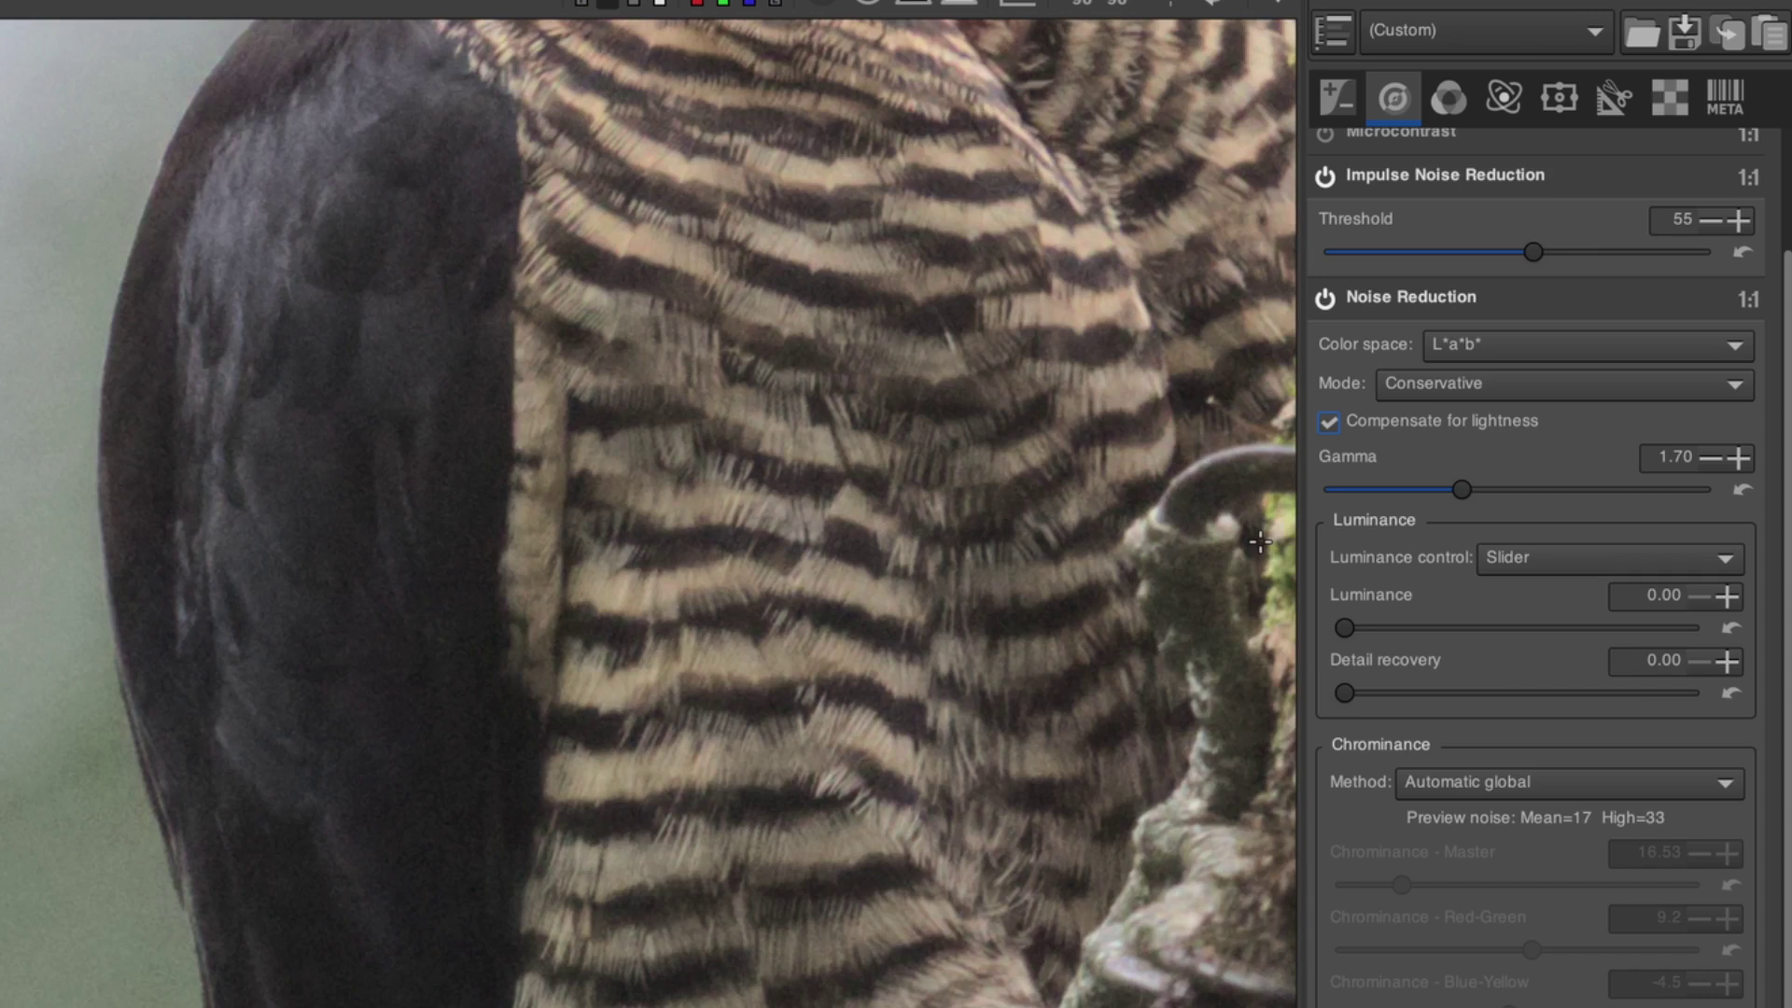
click(1612, 392)
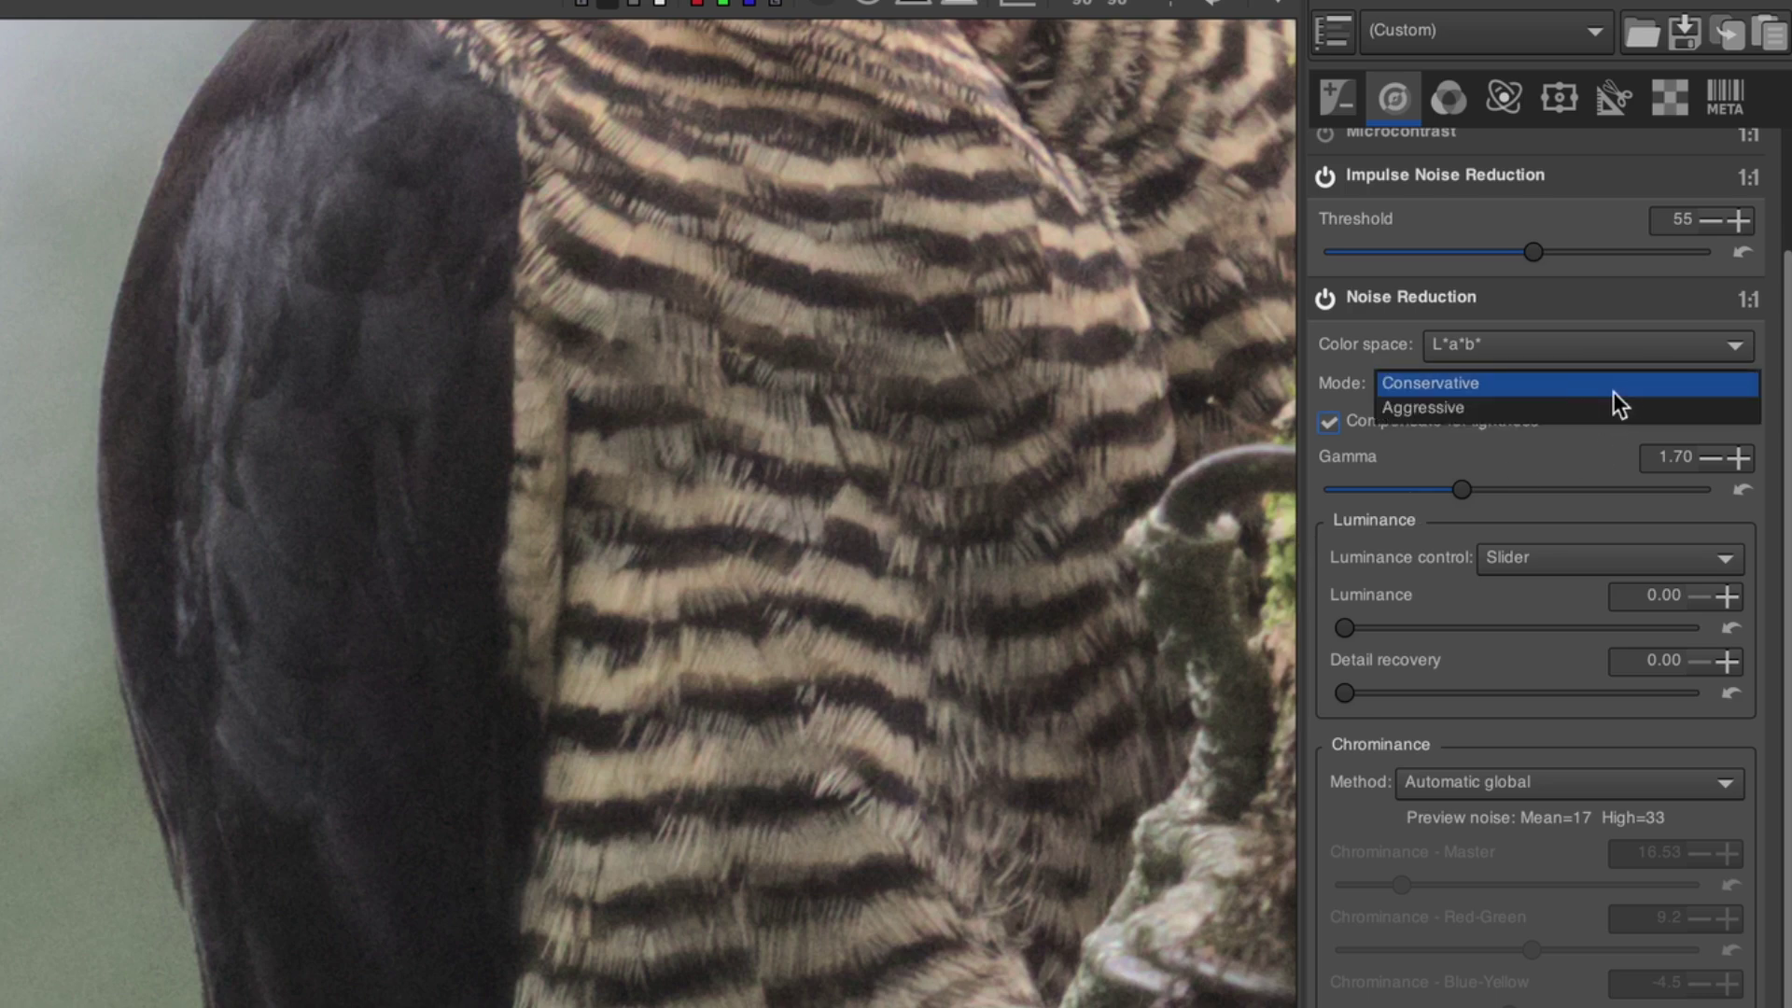
click(1612, 386)
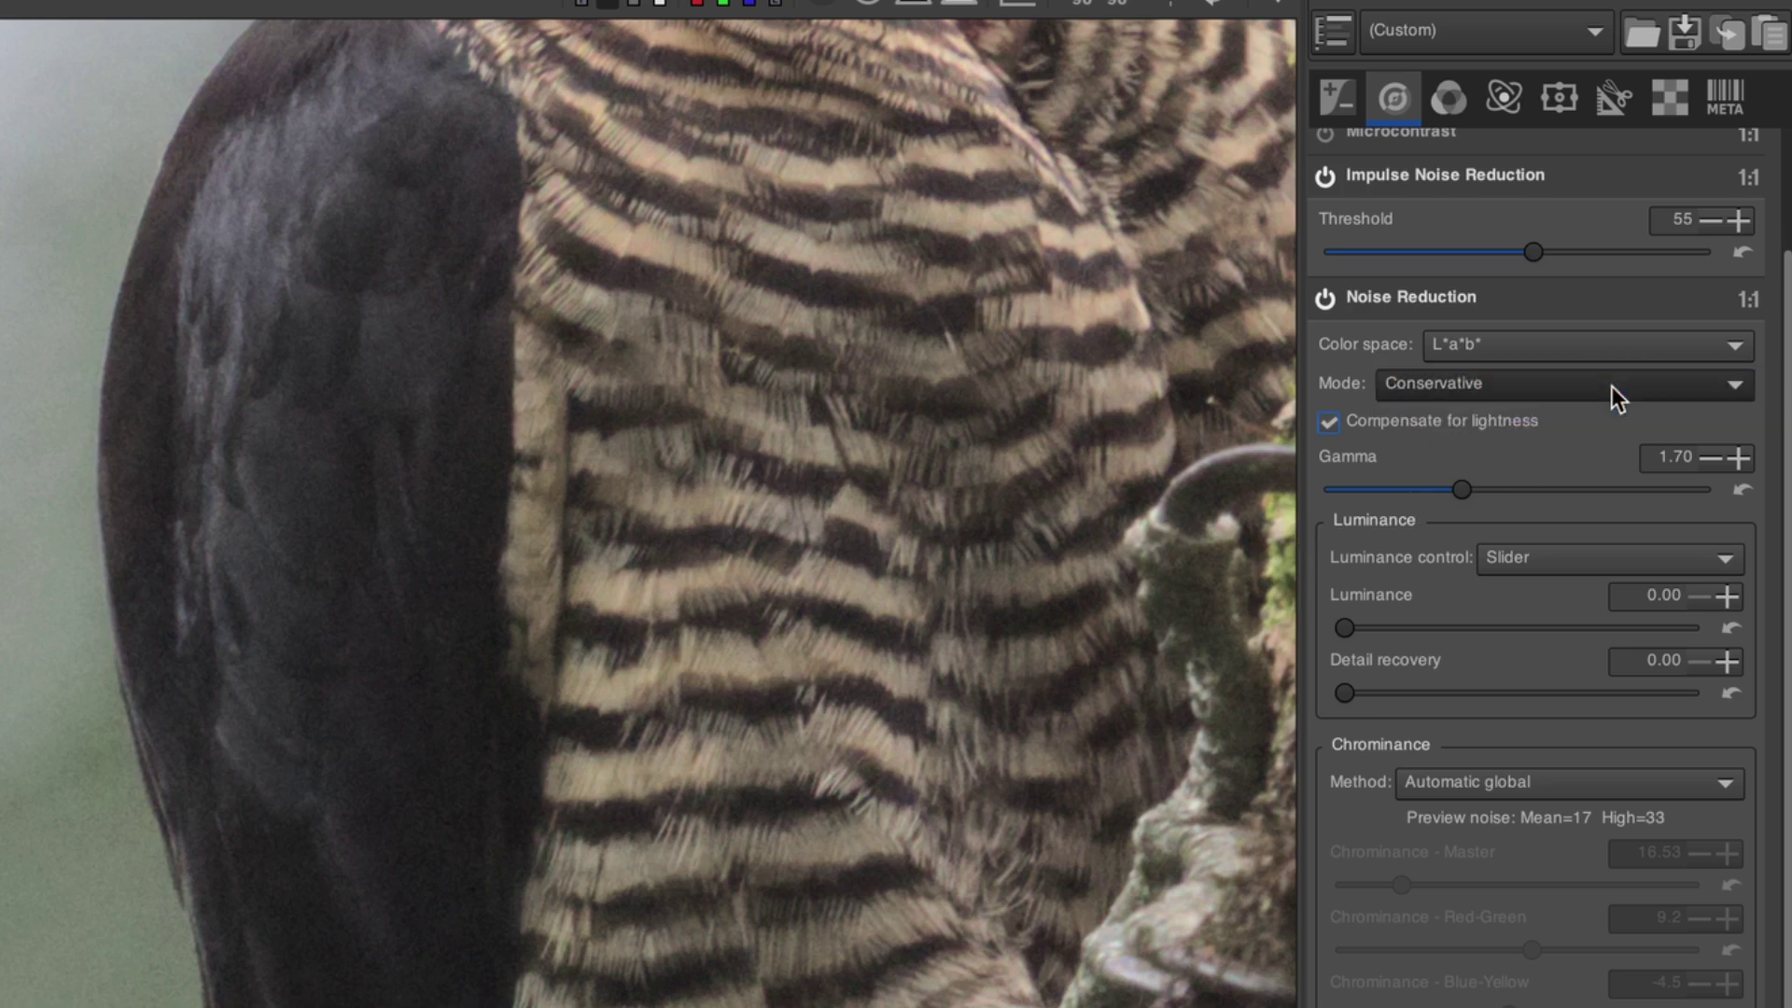
drag(881, 275, 917, 540)
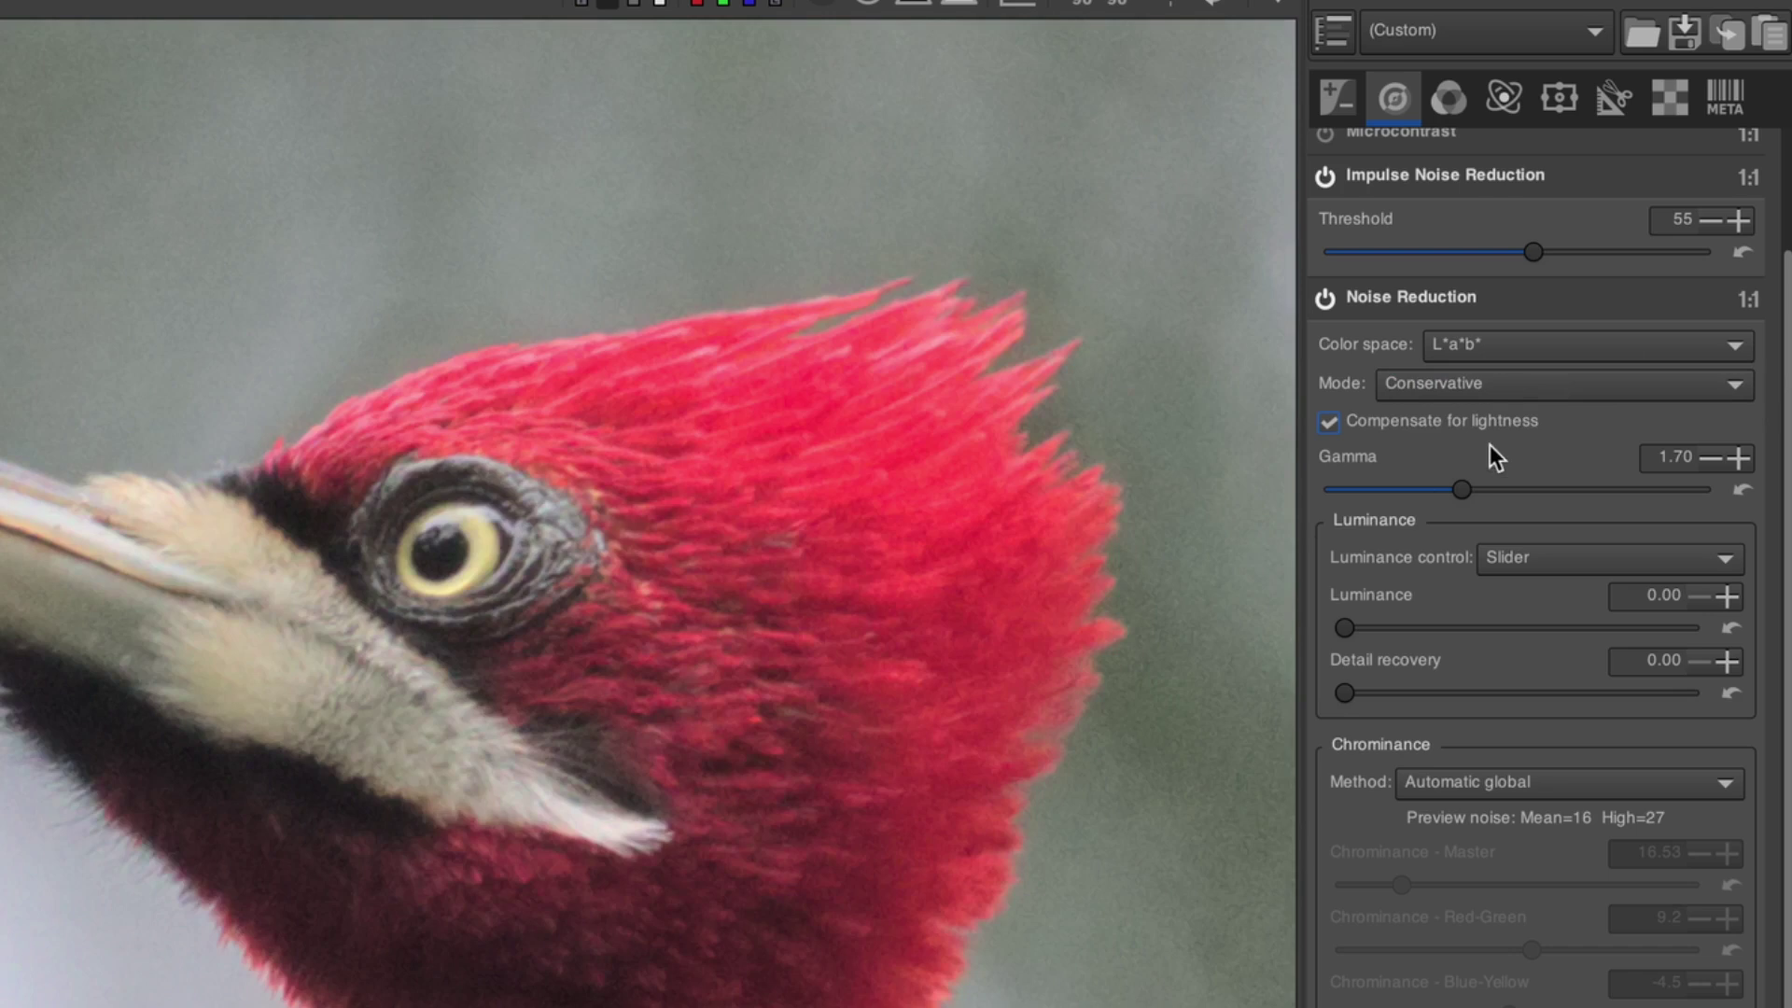
click(1509, 374)
click(1504, 403)
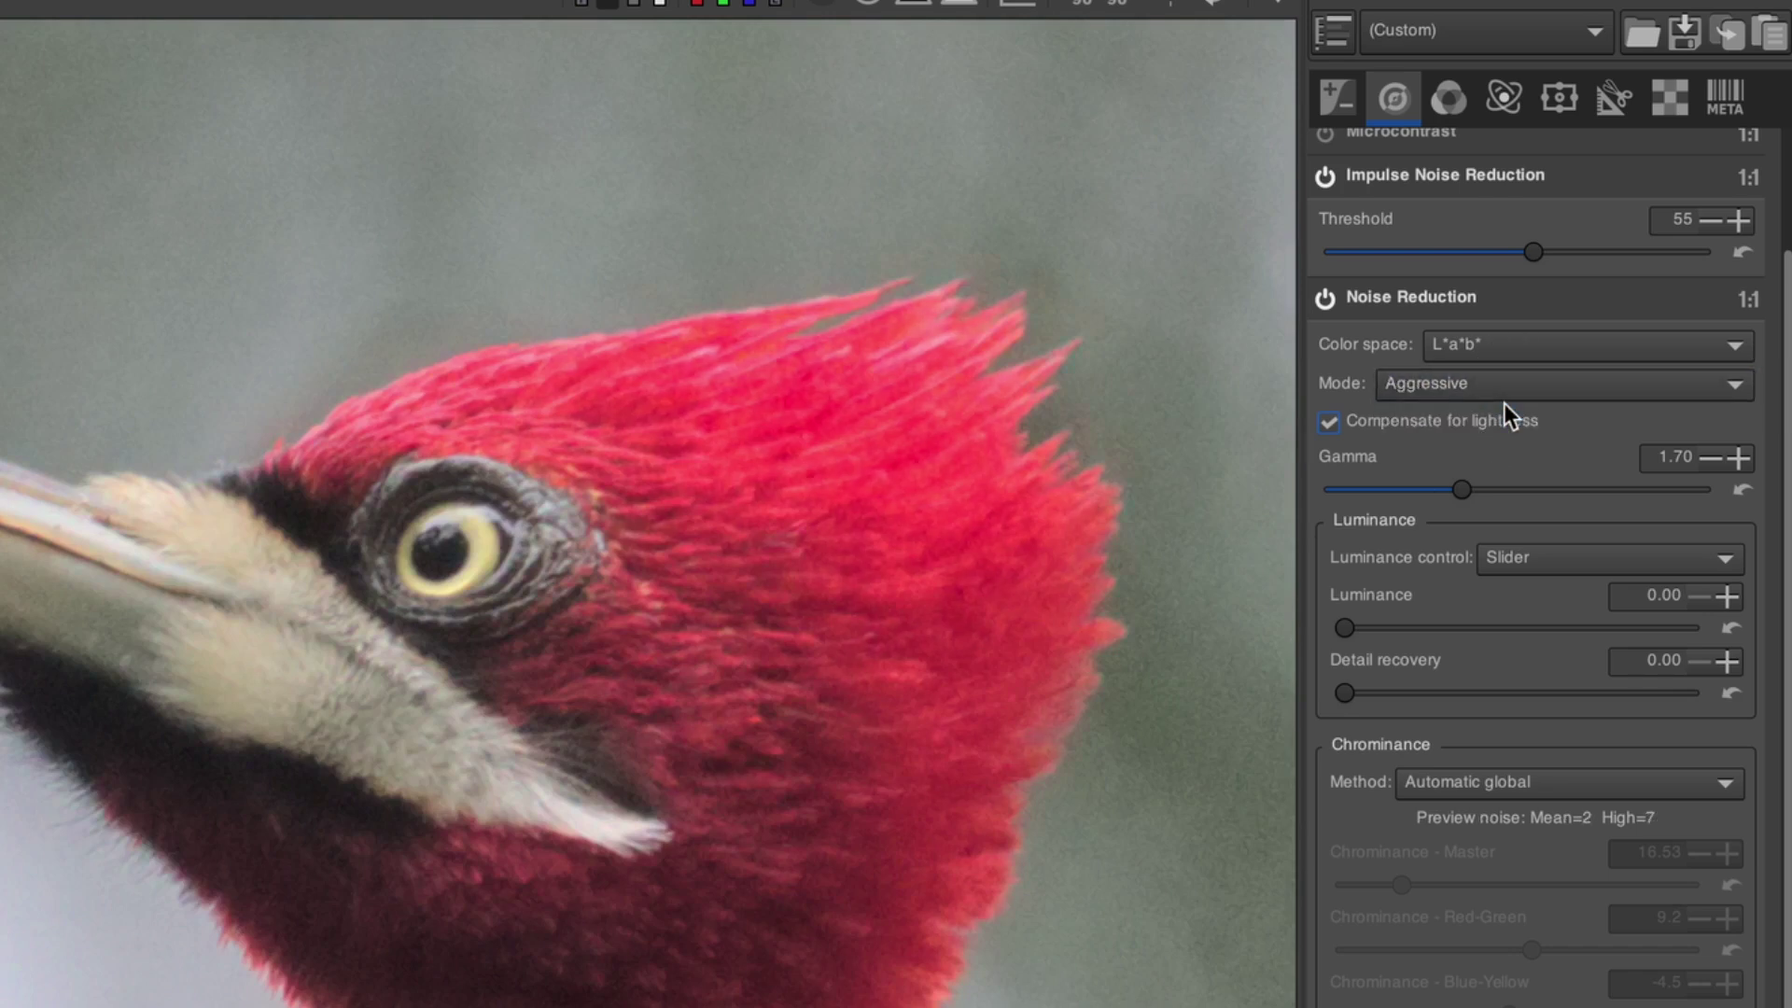
click(1504, 379)
click(1504, 366)
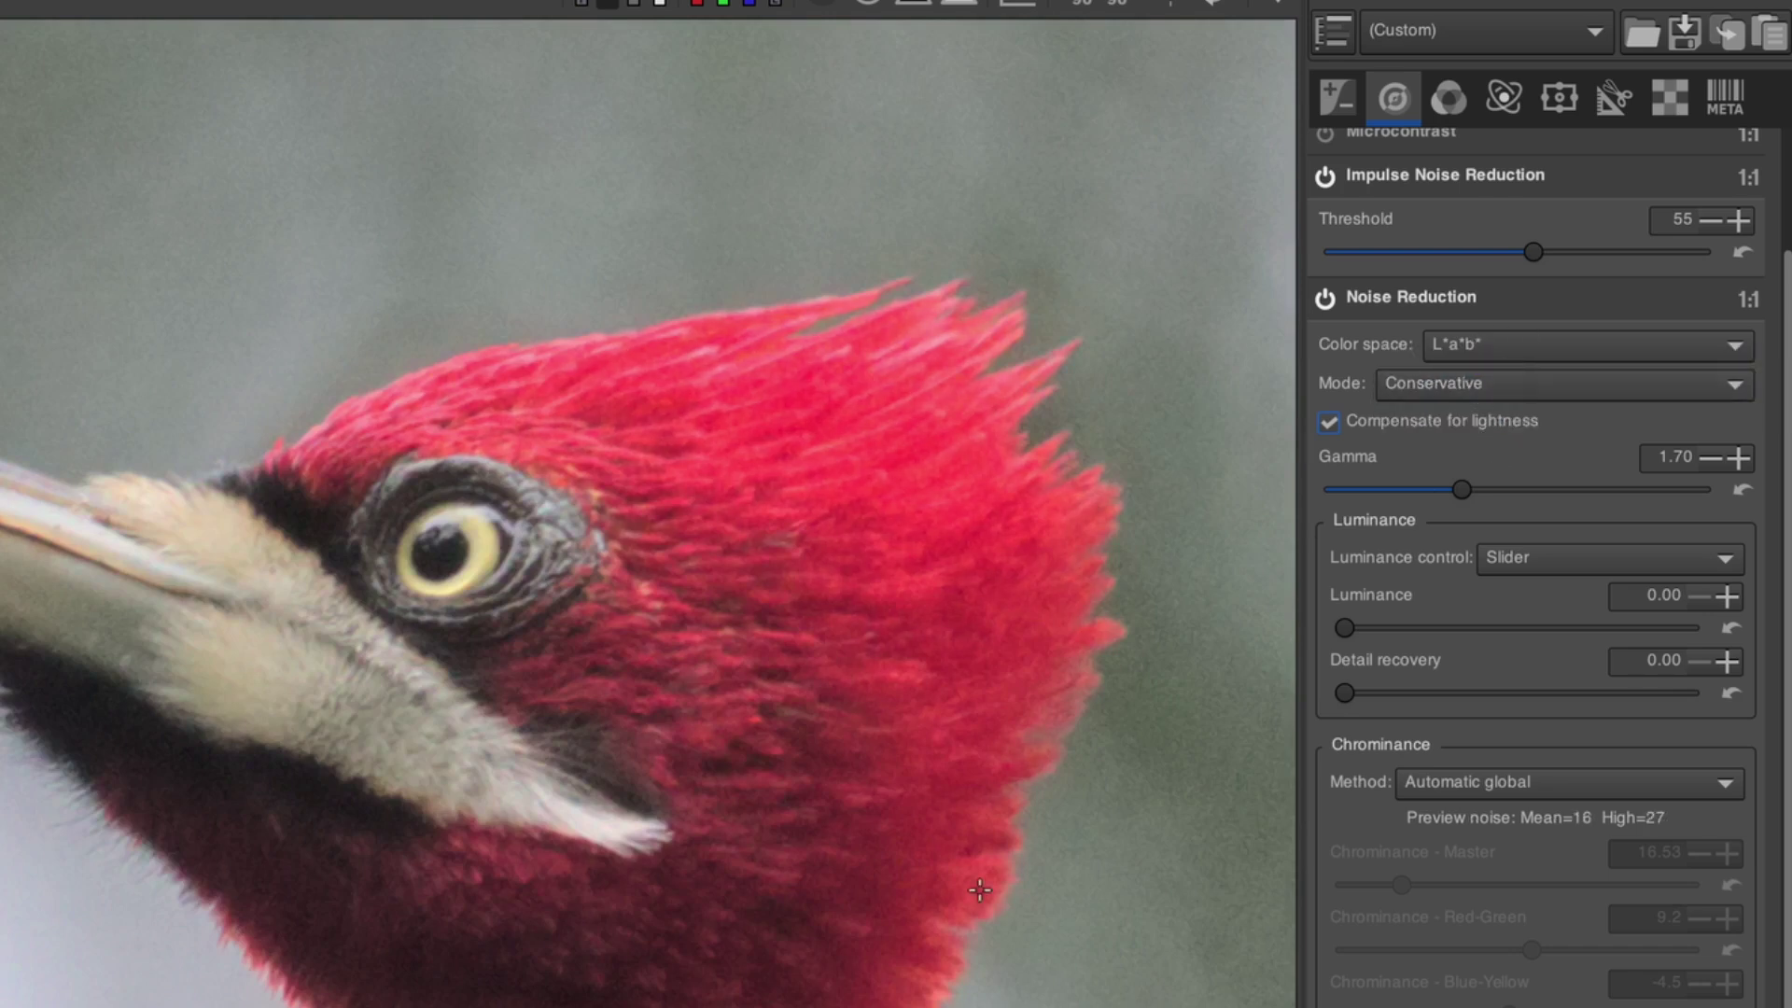
- With luminance control on Slider, set Luminance to 36.19 and Detail recovery to 66.67, and check the effect on the body feathers
drag(720, 949, 761, 675)
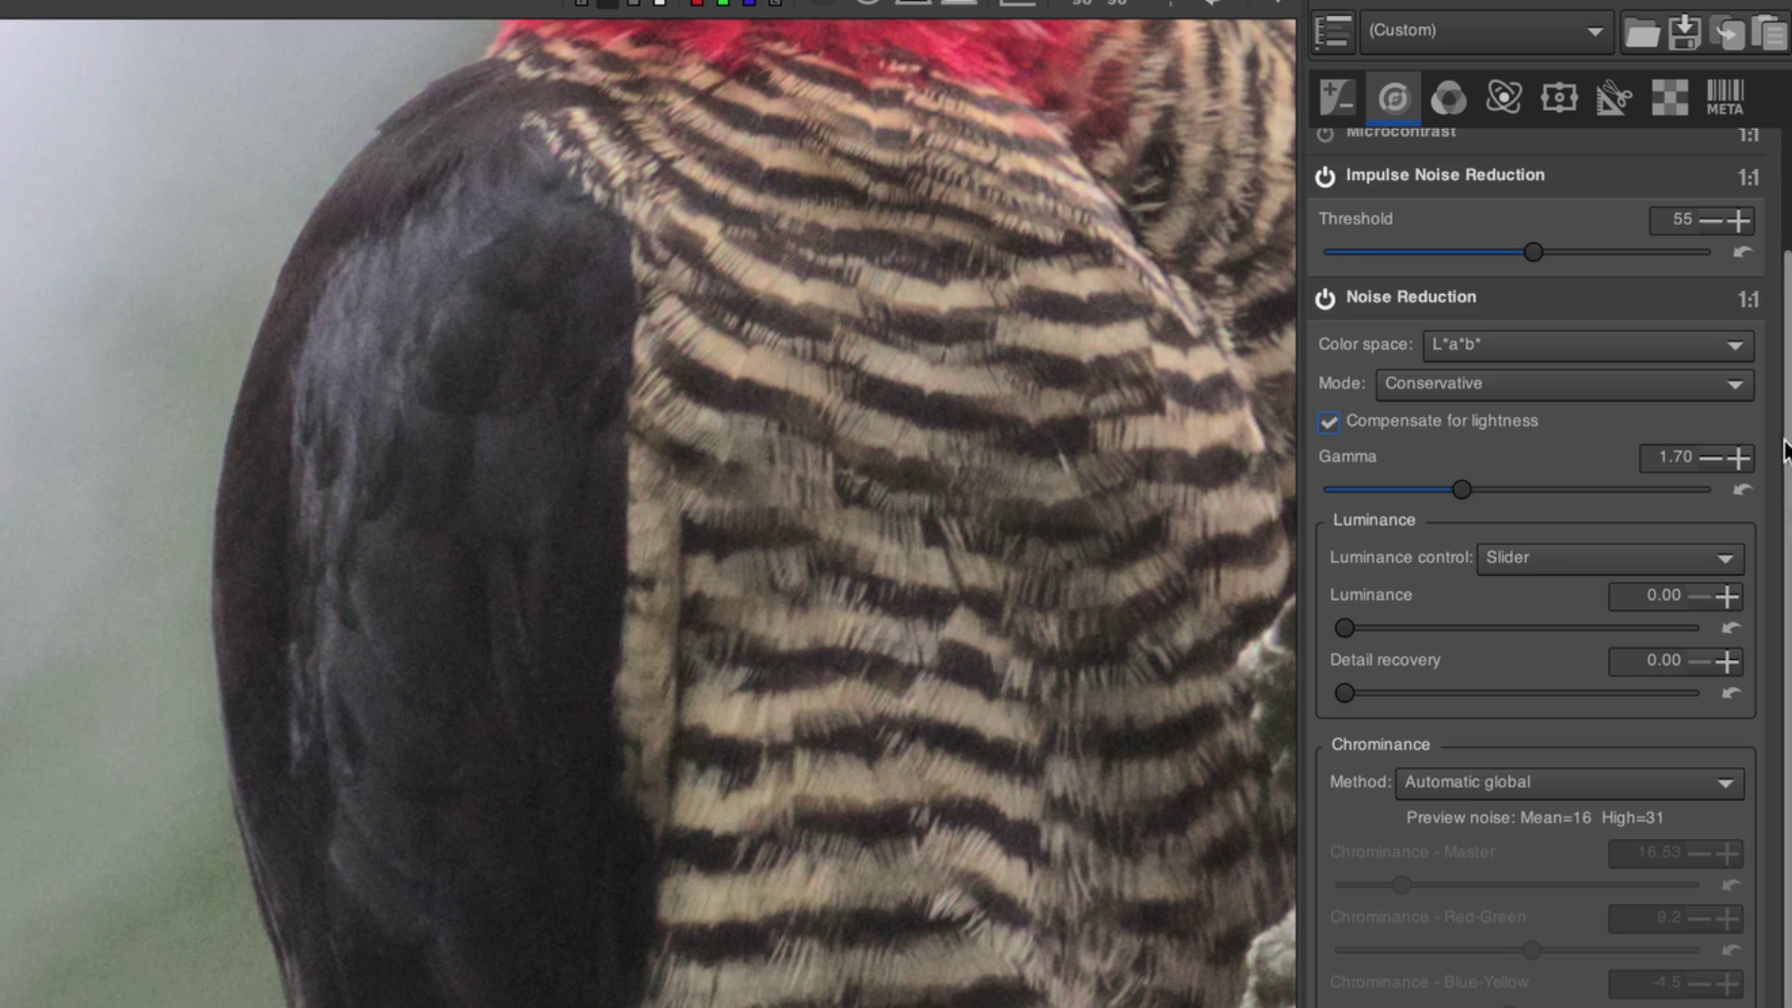
drag(1787, 444, 1787, 514)
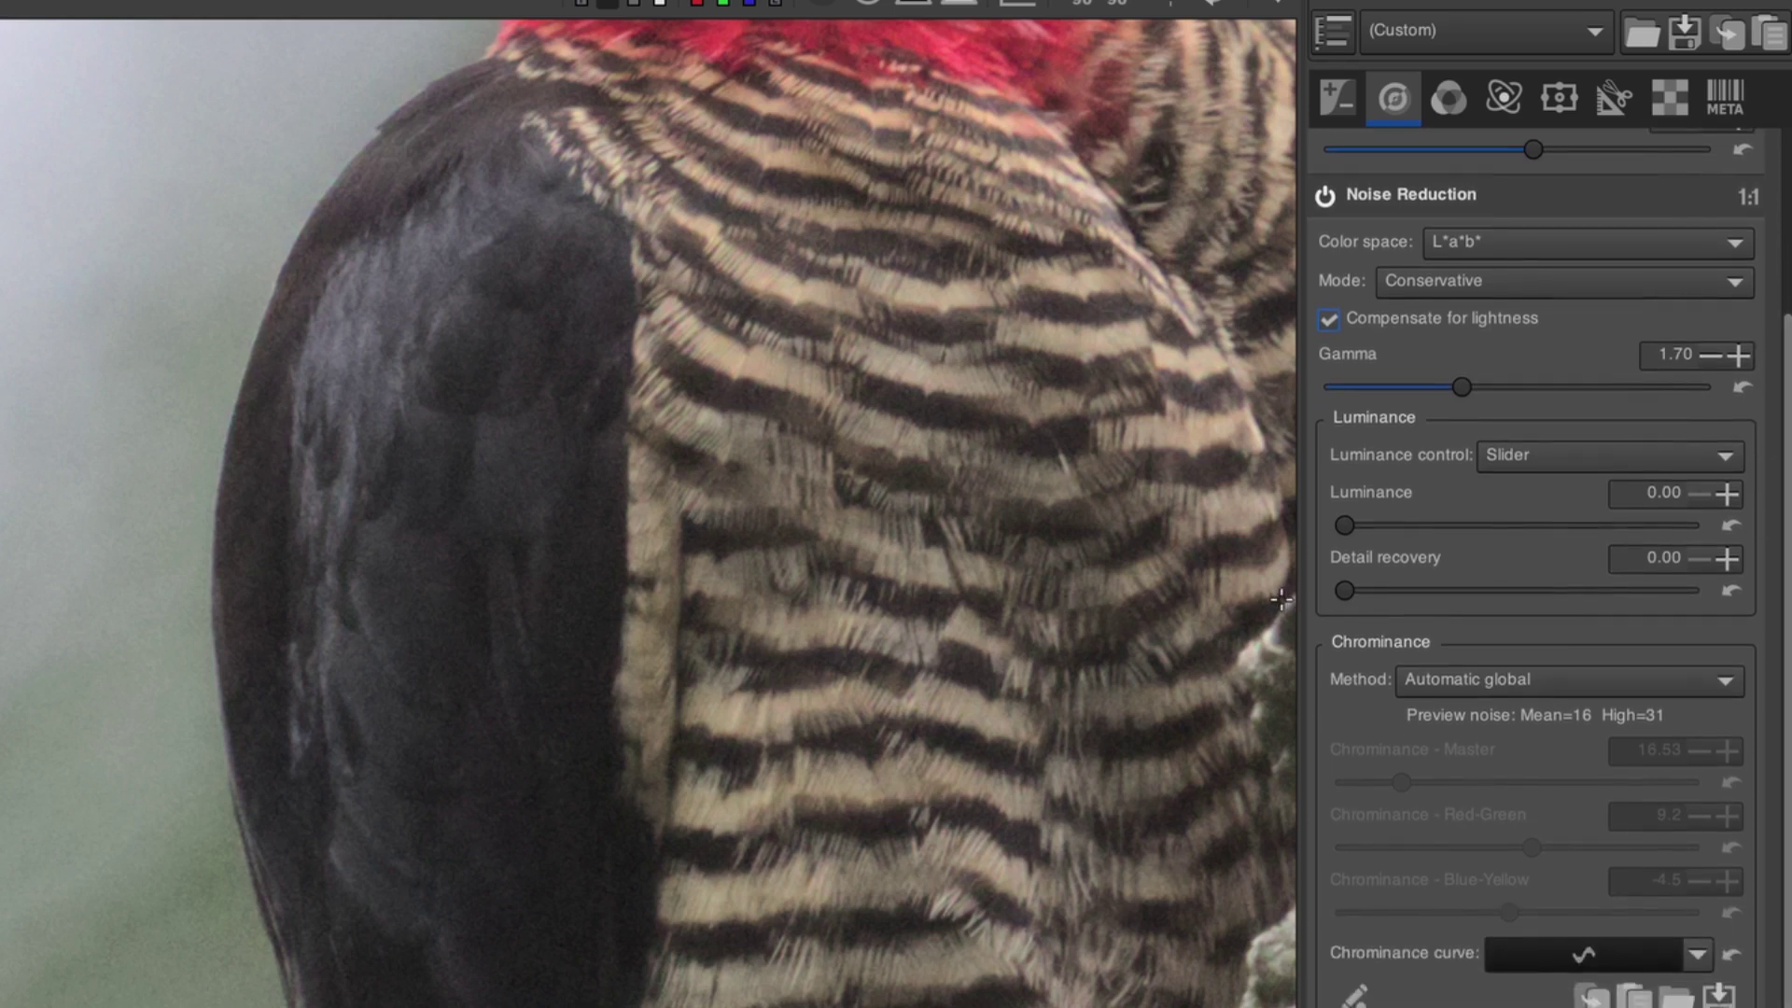
click(1643, 453)
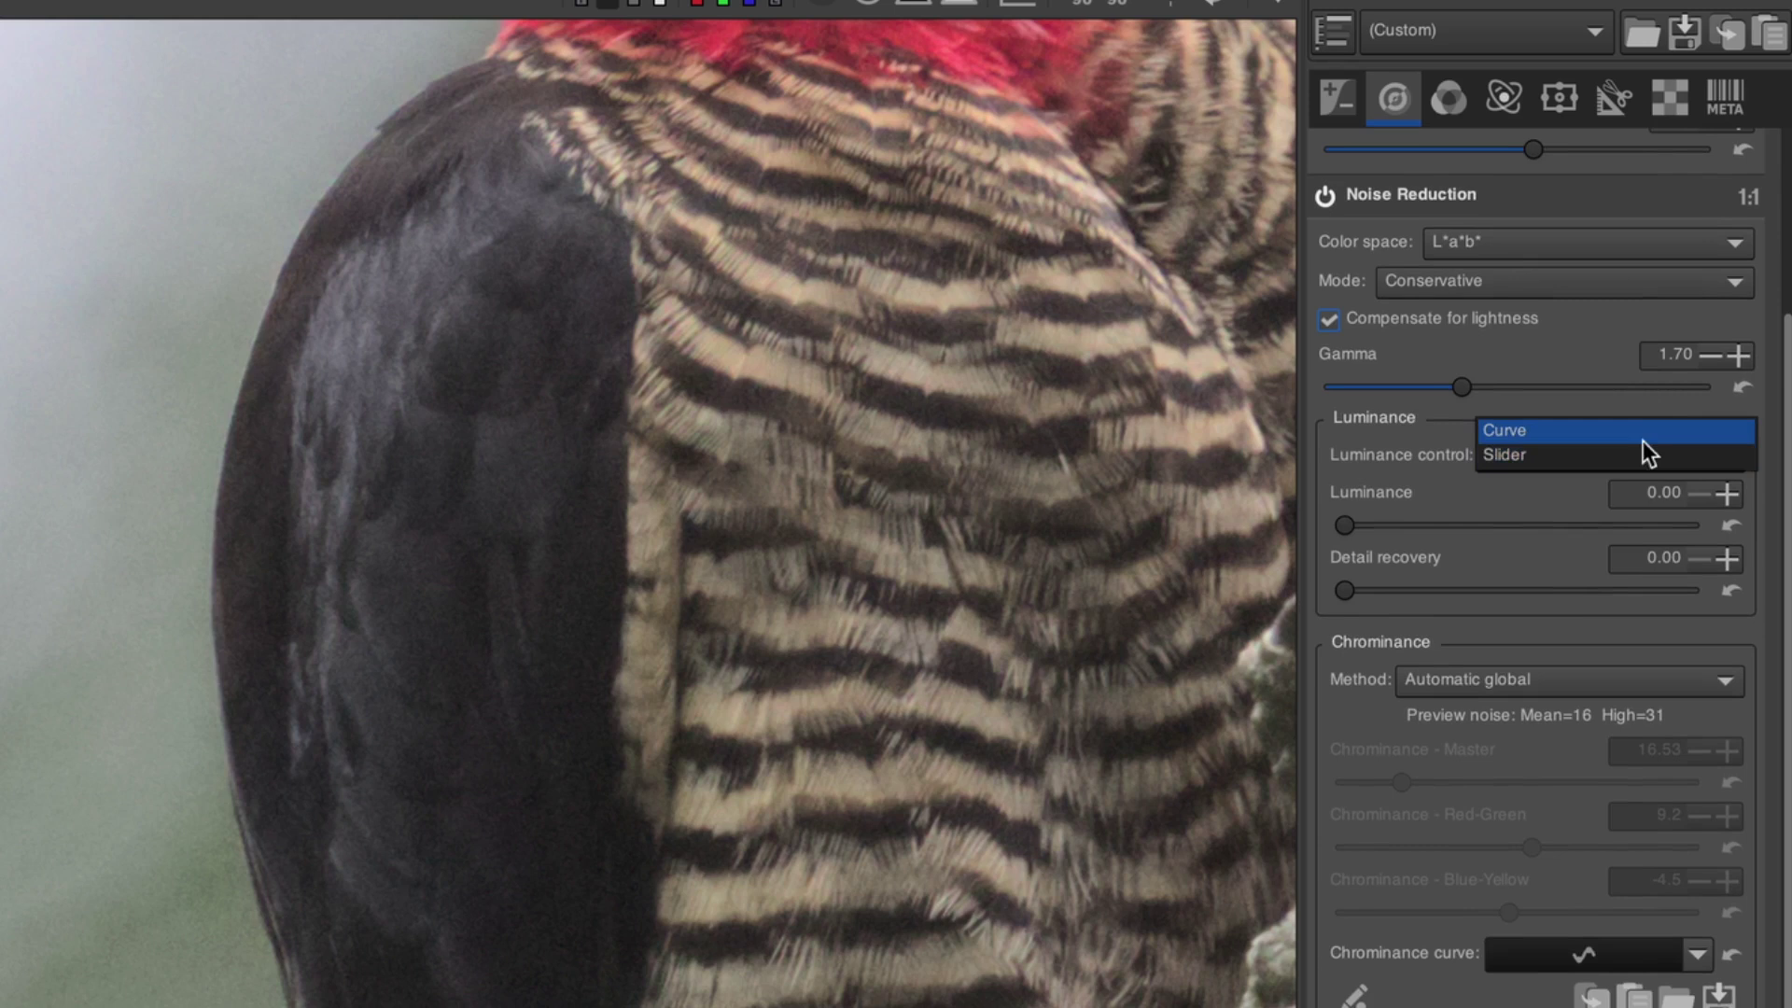
click(1643, 455)
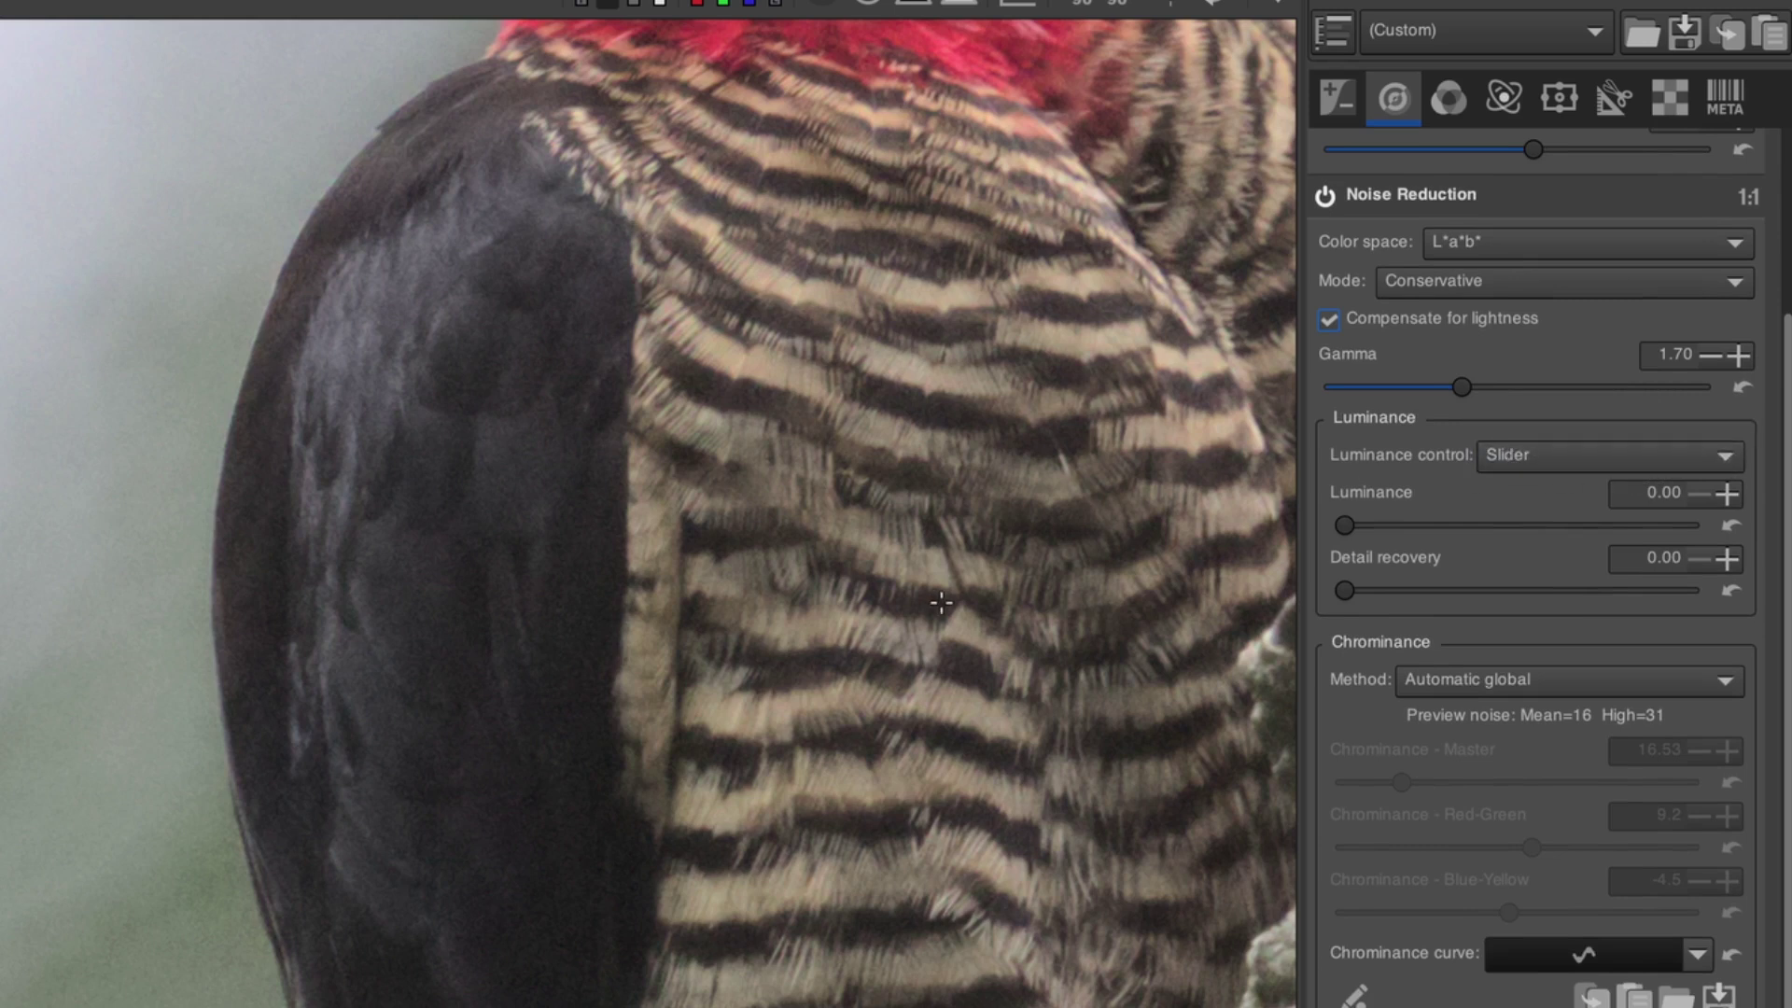
drag(1352, 524, 1470, 517)
drag(1348, 592, 1604, 590)
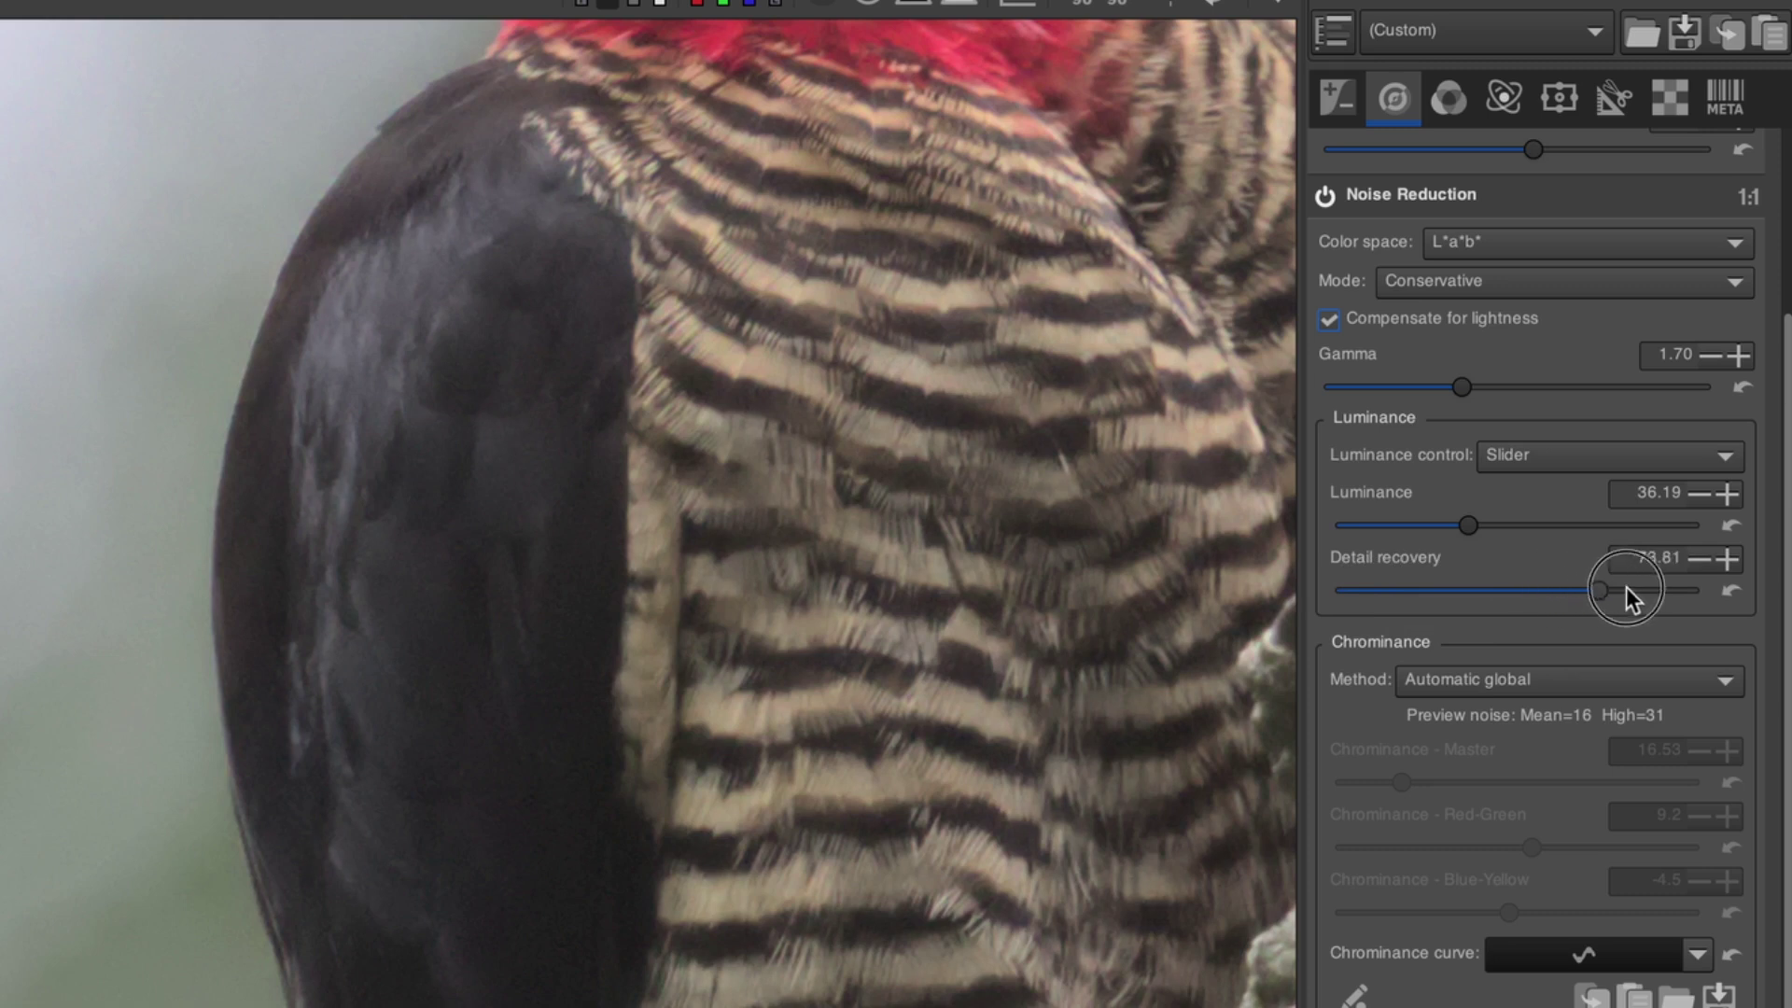
drag(1619, 592, 1579, 603)
click(1326, 198)
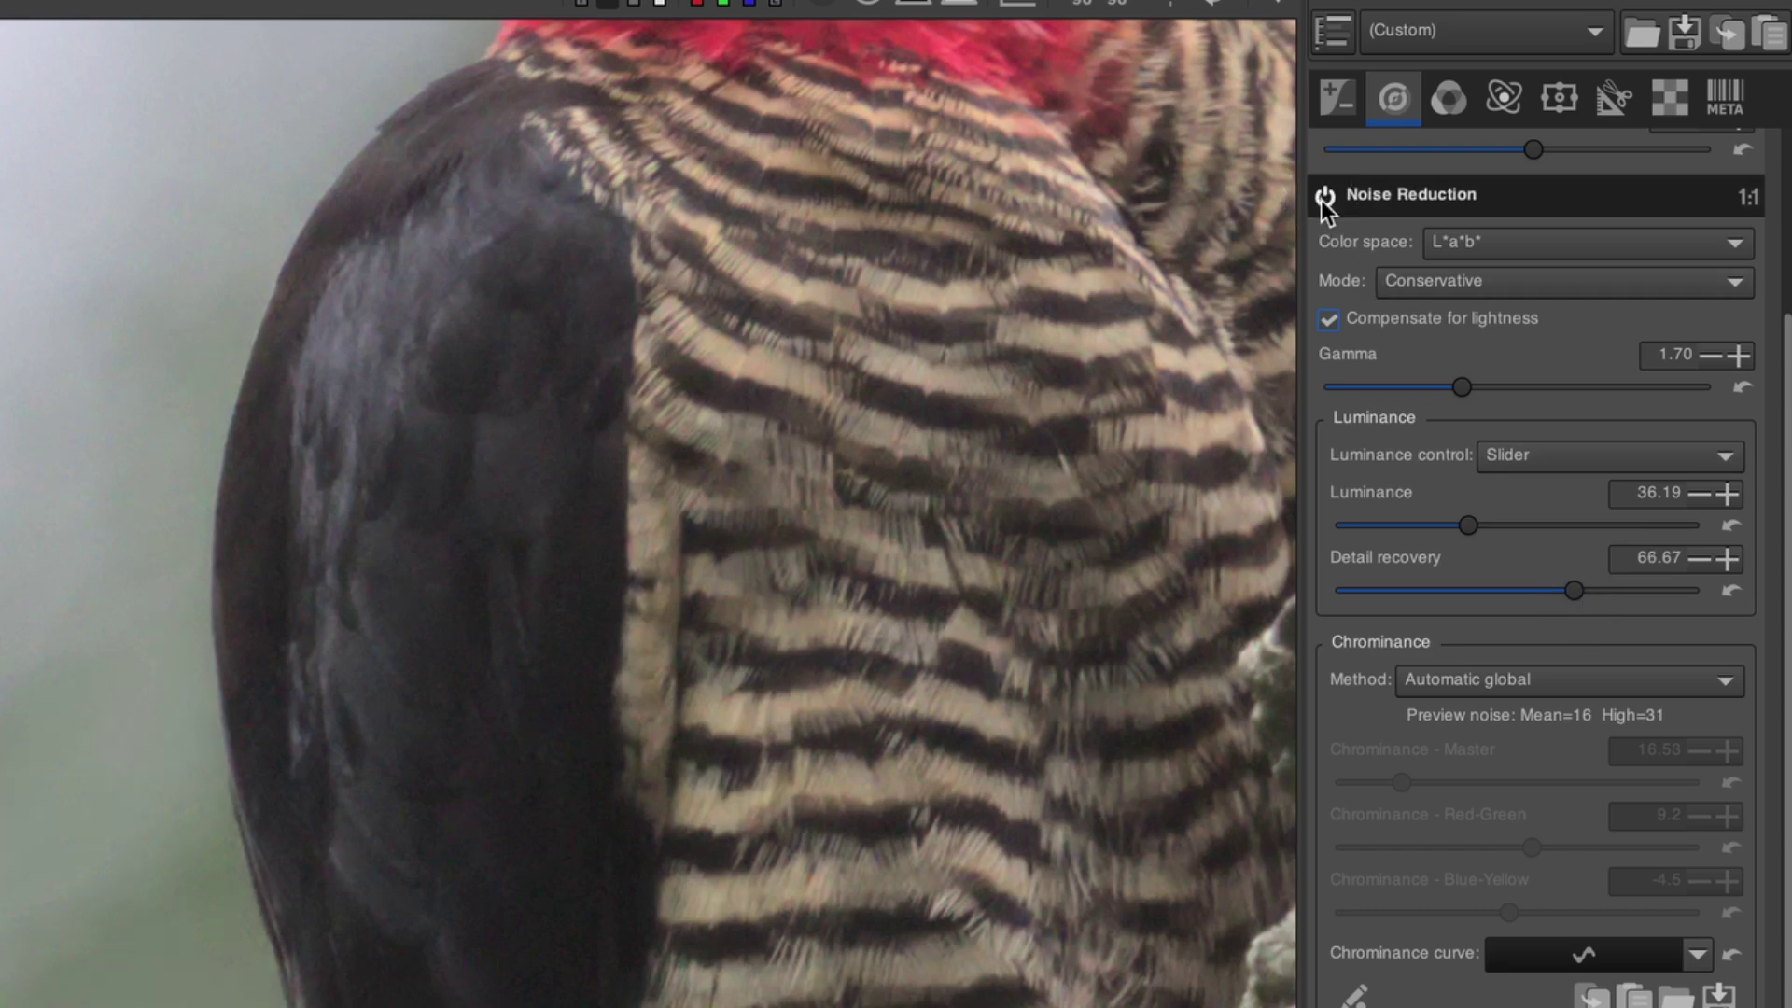
- Switch the luminance control to Curve and raise the curve's darkest point to an output of about 0.16
click(1542, 456)
click(1542, 428)
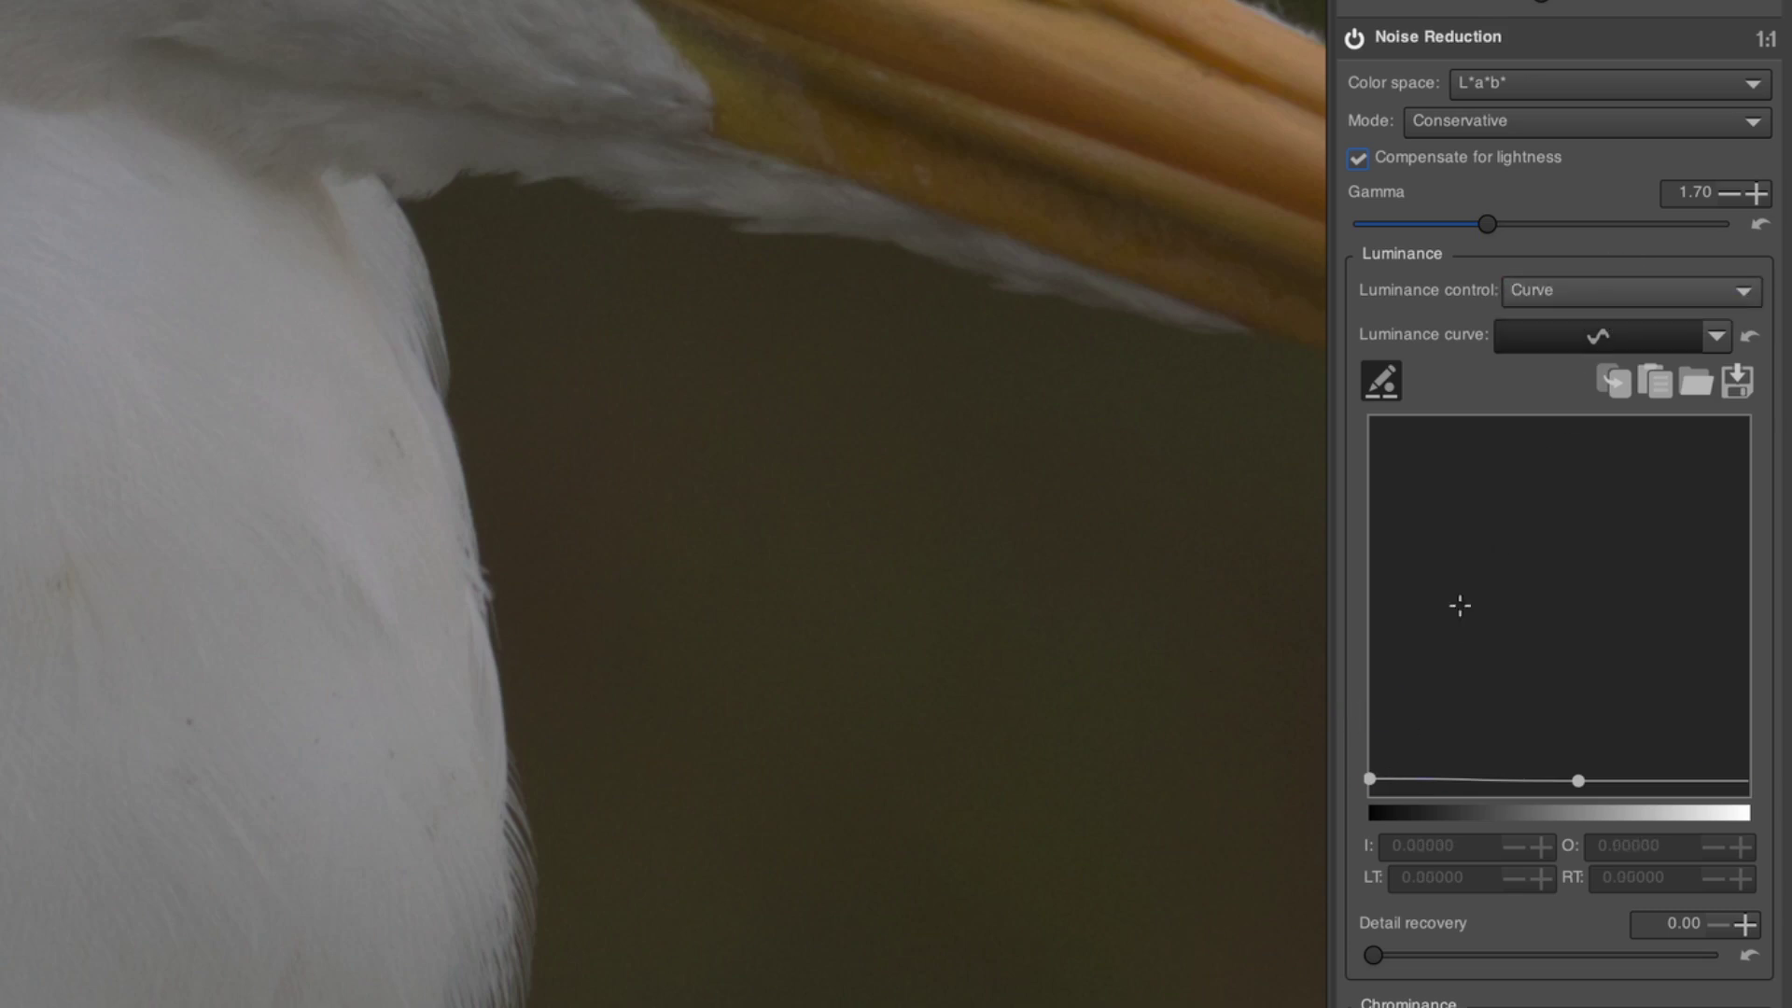
mouse_move(1372, 955)
mouse_down()
mouse_move(1600, 955)
mouse_move(1372, 955)
mouse_up()
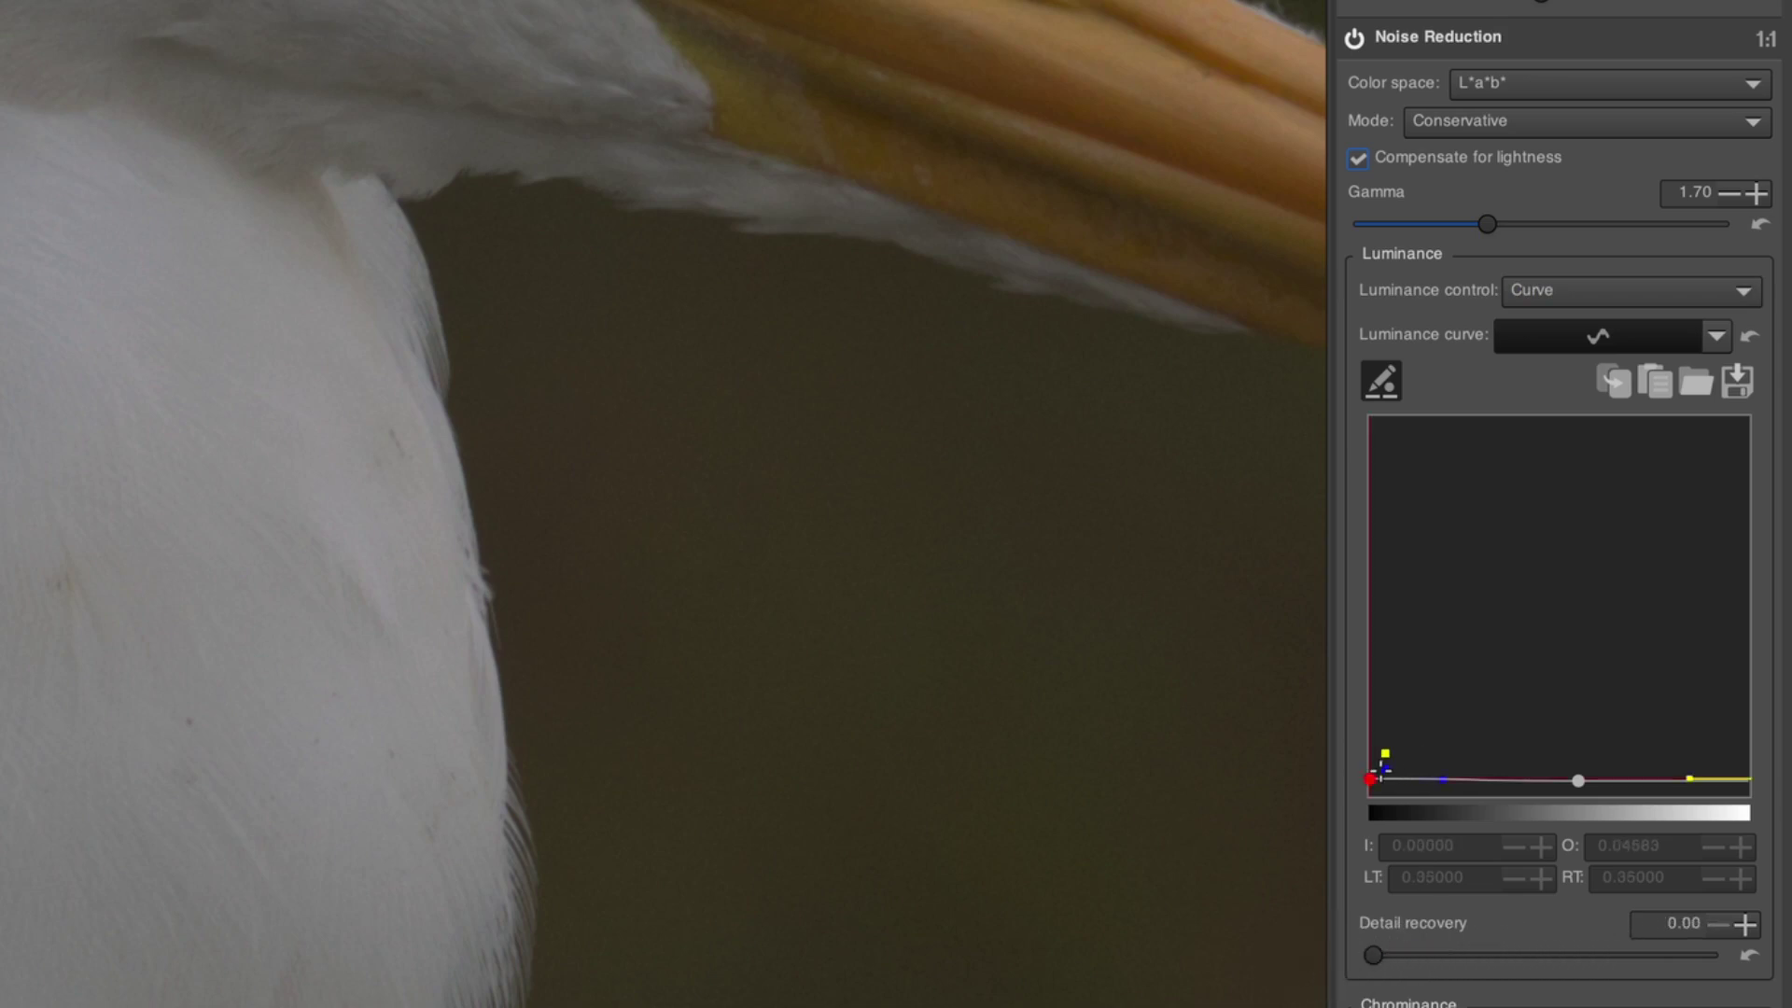
drag(1373, 781, 1372, 732)
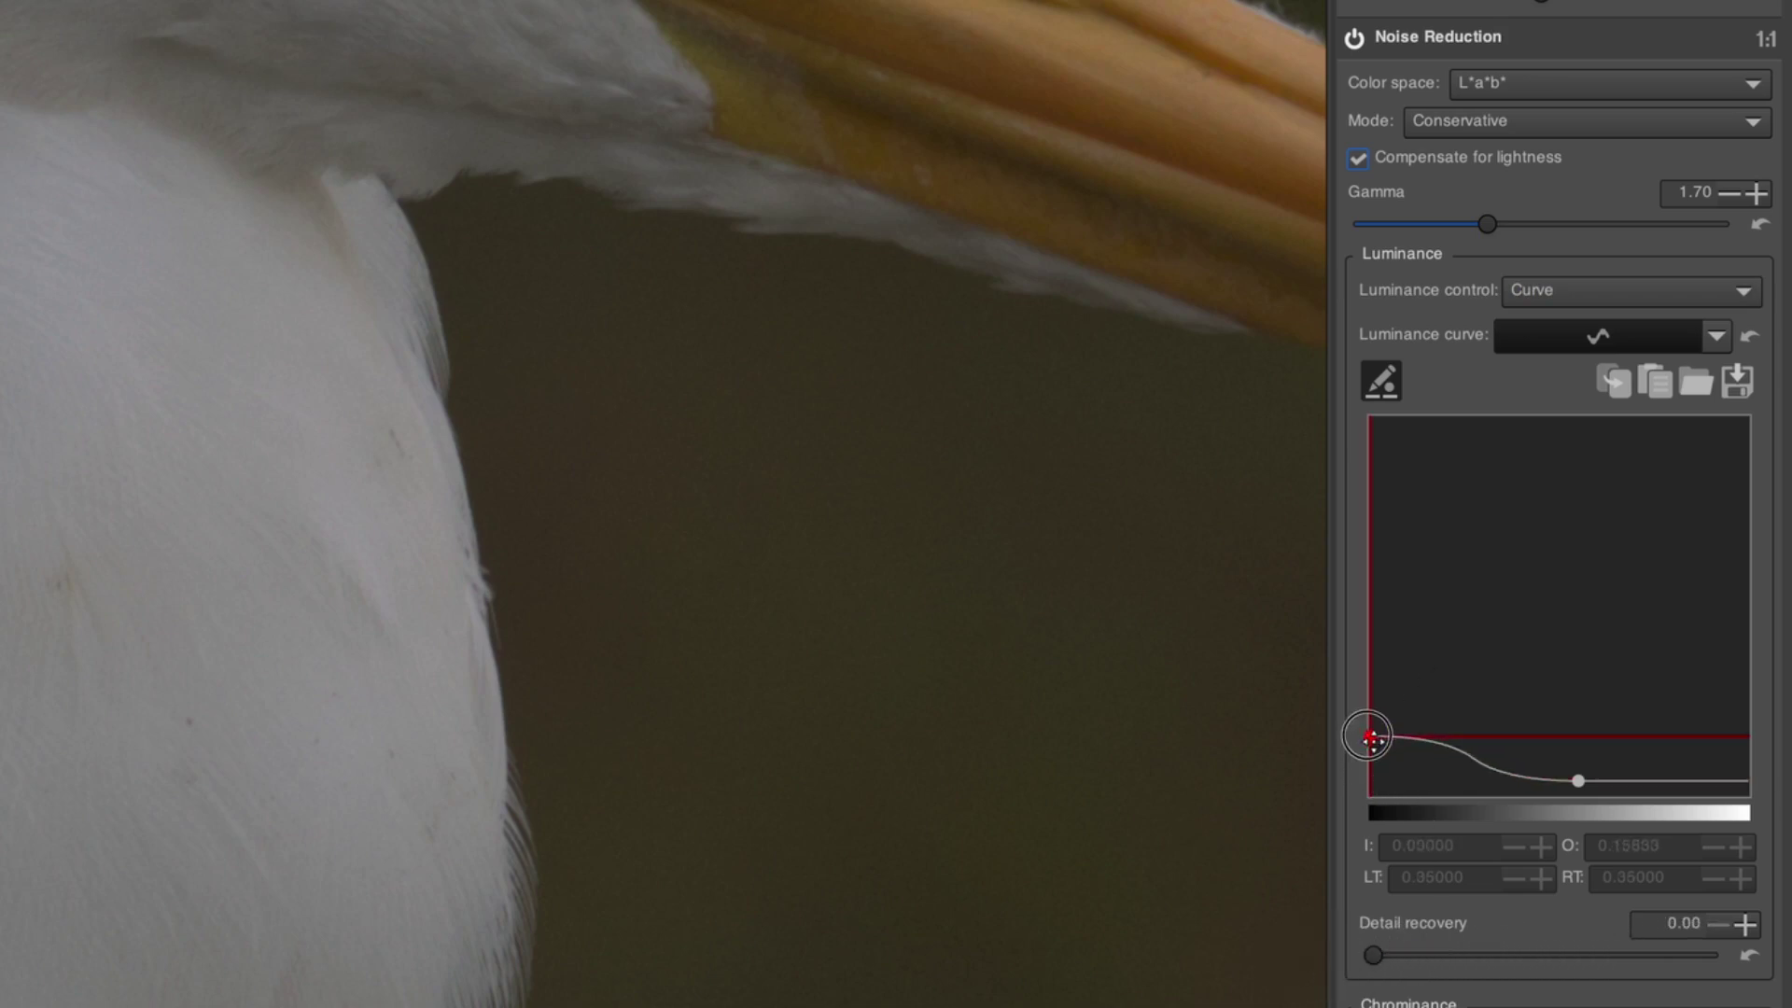
- Add a luminance curve point on the baseline in the deep shadows and raise the darkest point to about two thirds of the graph's height
click(1445, 746)
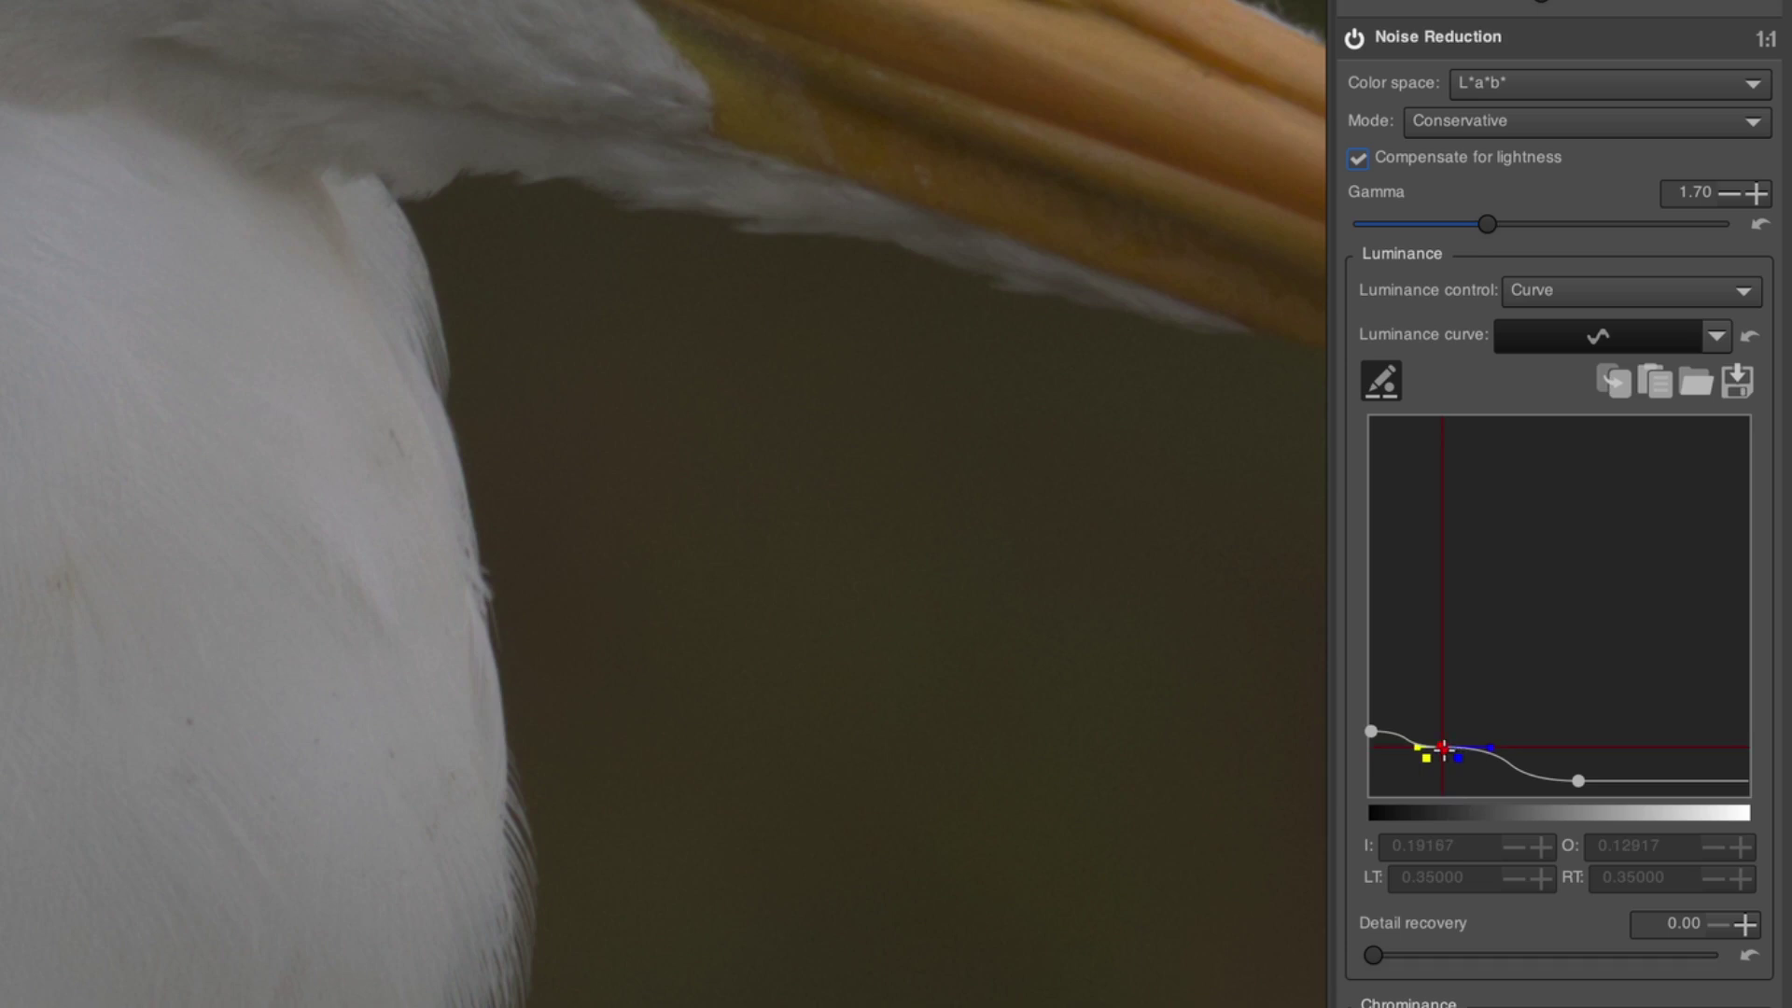
drag(1445, 747, 1160, 748)
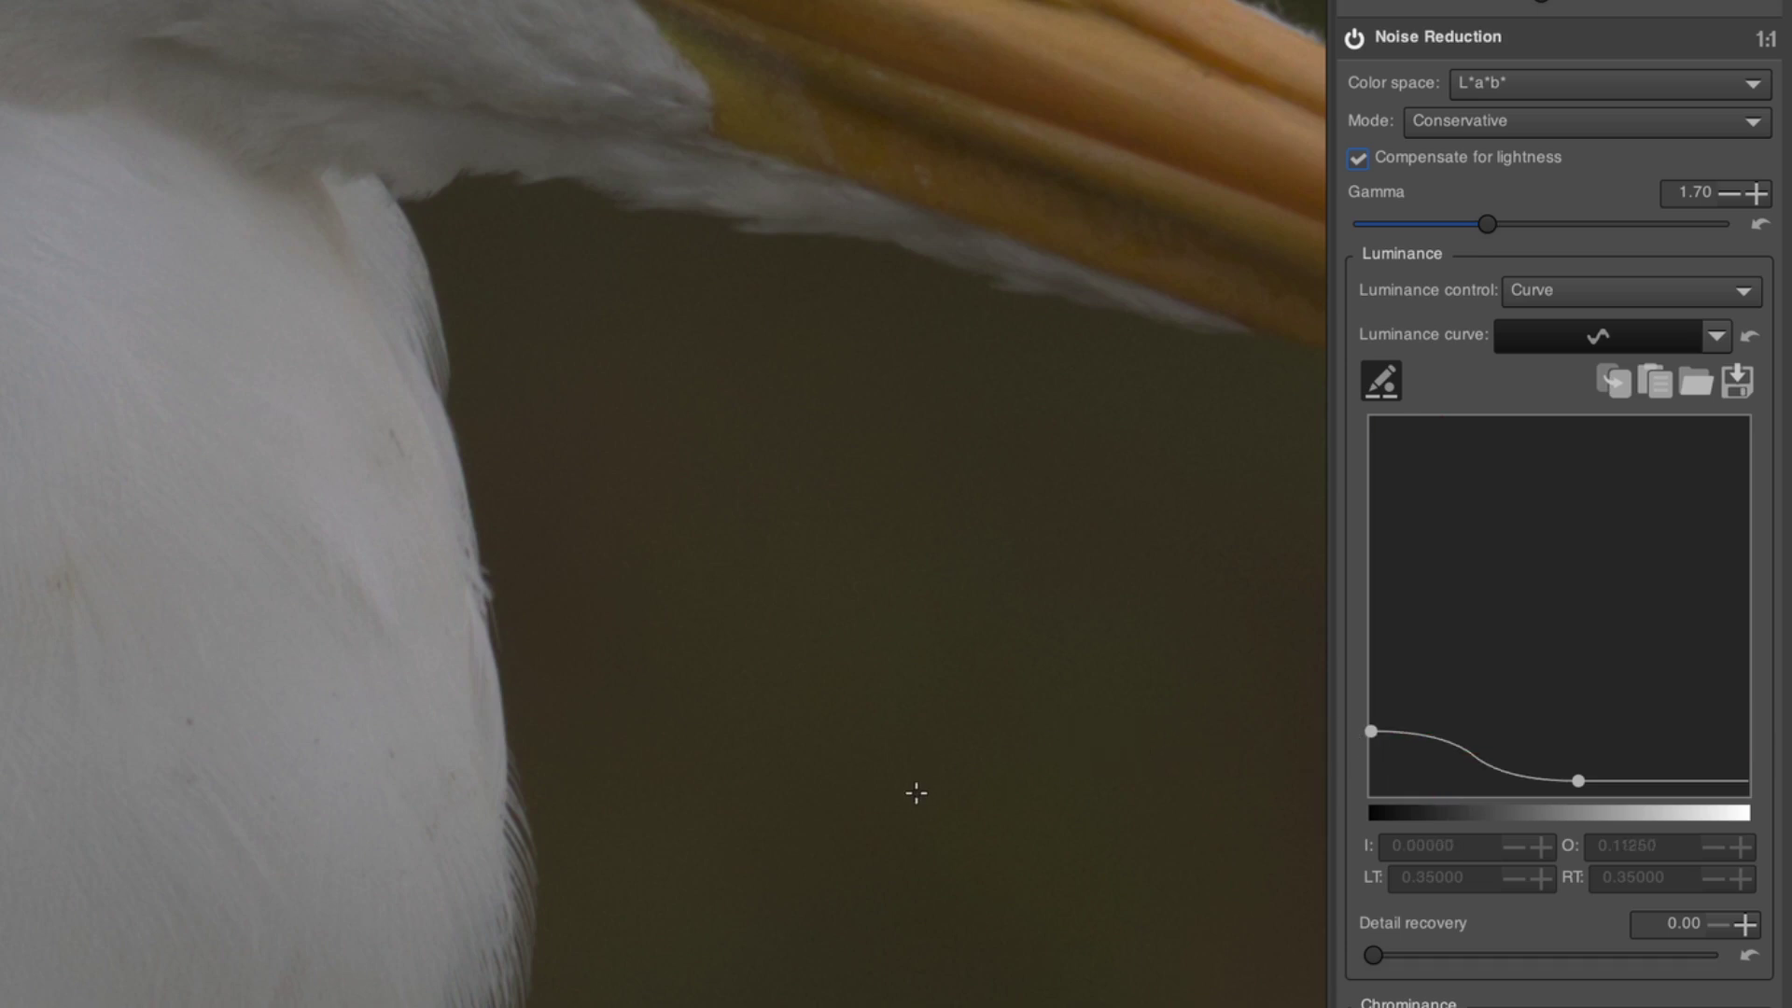
drag(1408, 738, 1415, 782)
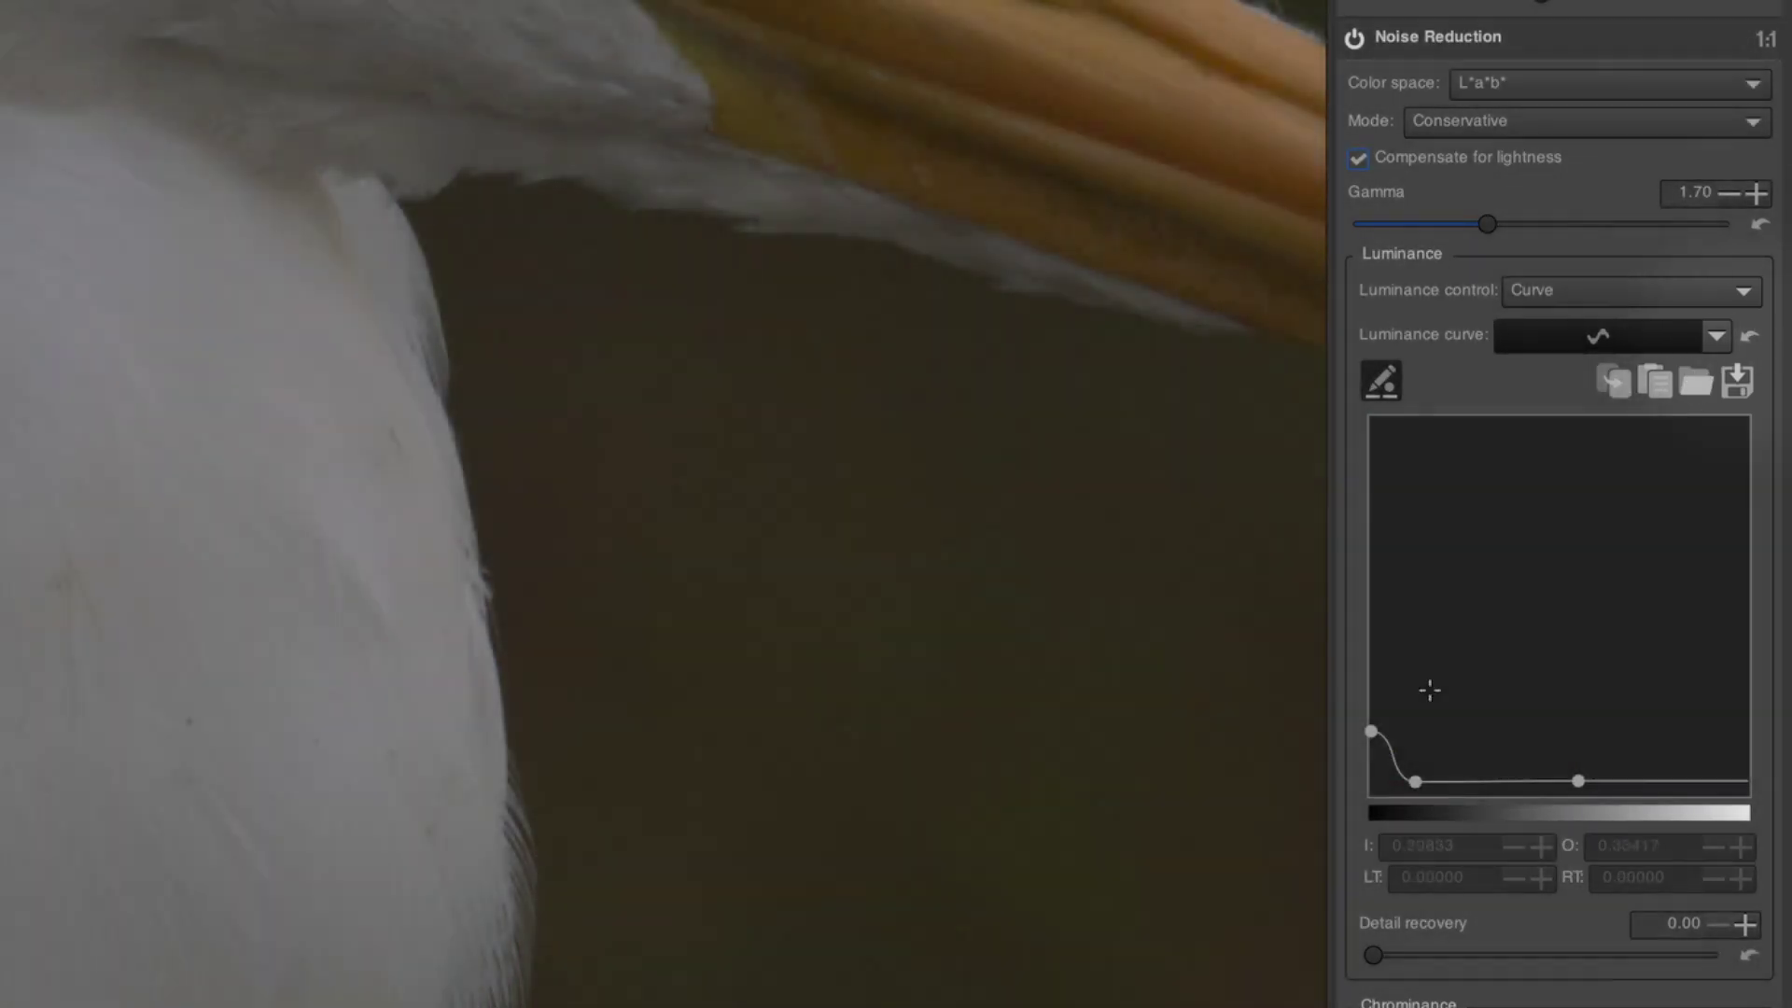
drag(1371, 731, 1396, 548)
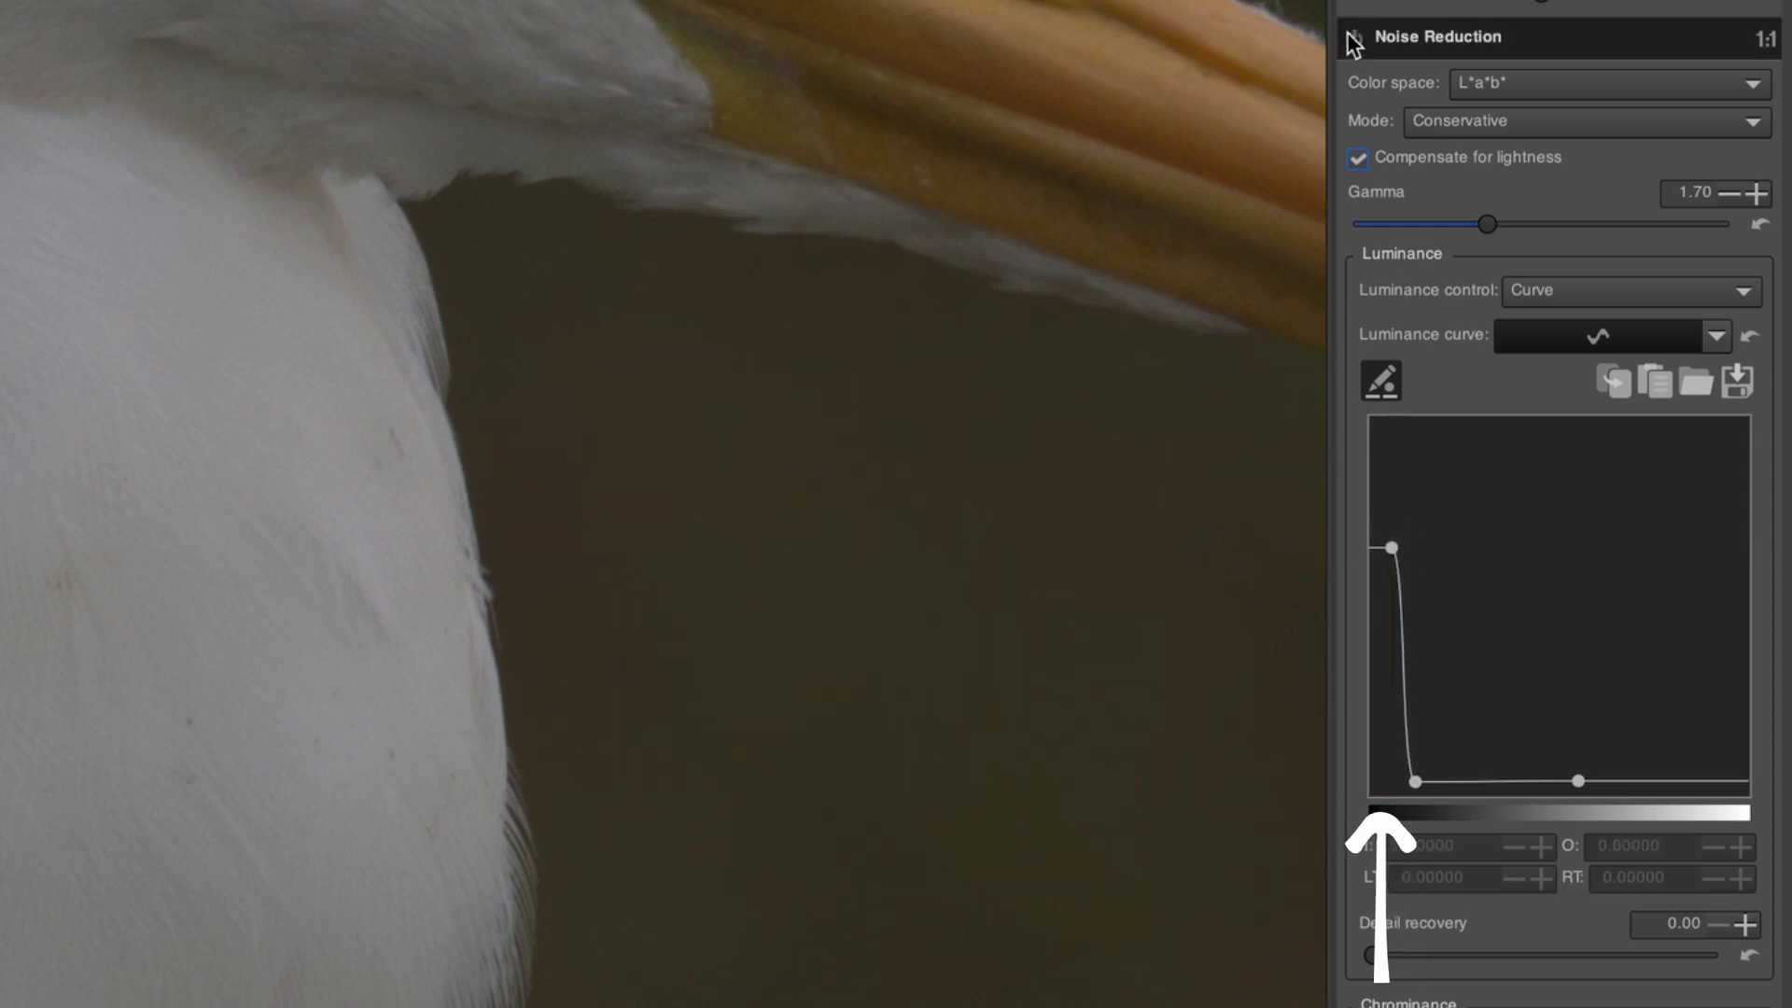
- Compare the egret's feather edge and dark background up close with Noise Reduction off and on
scroll(453, 532, up, 2)
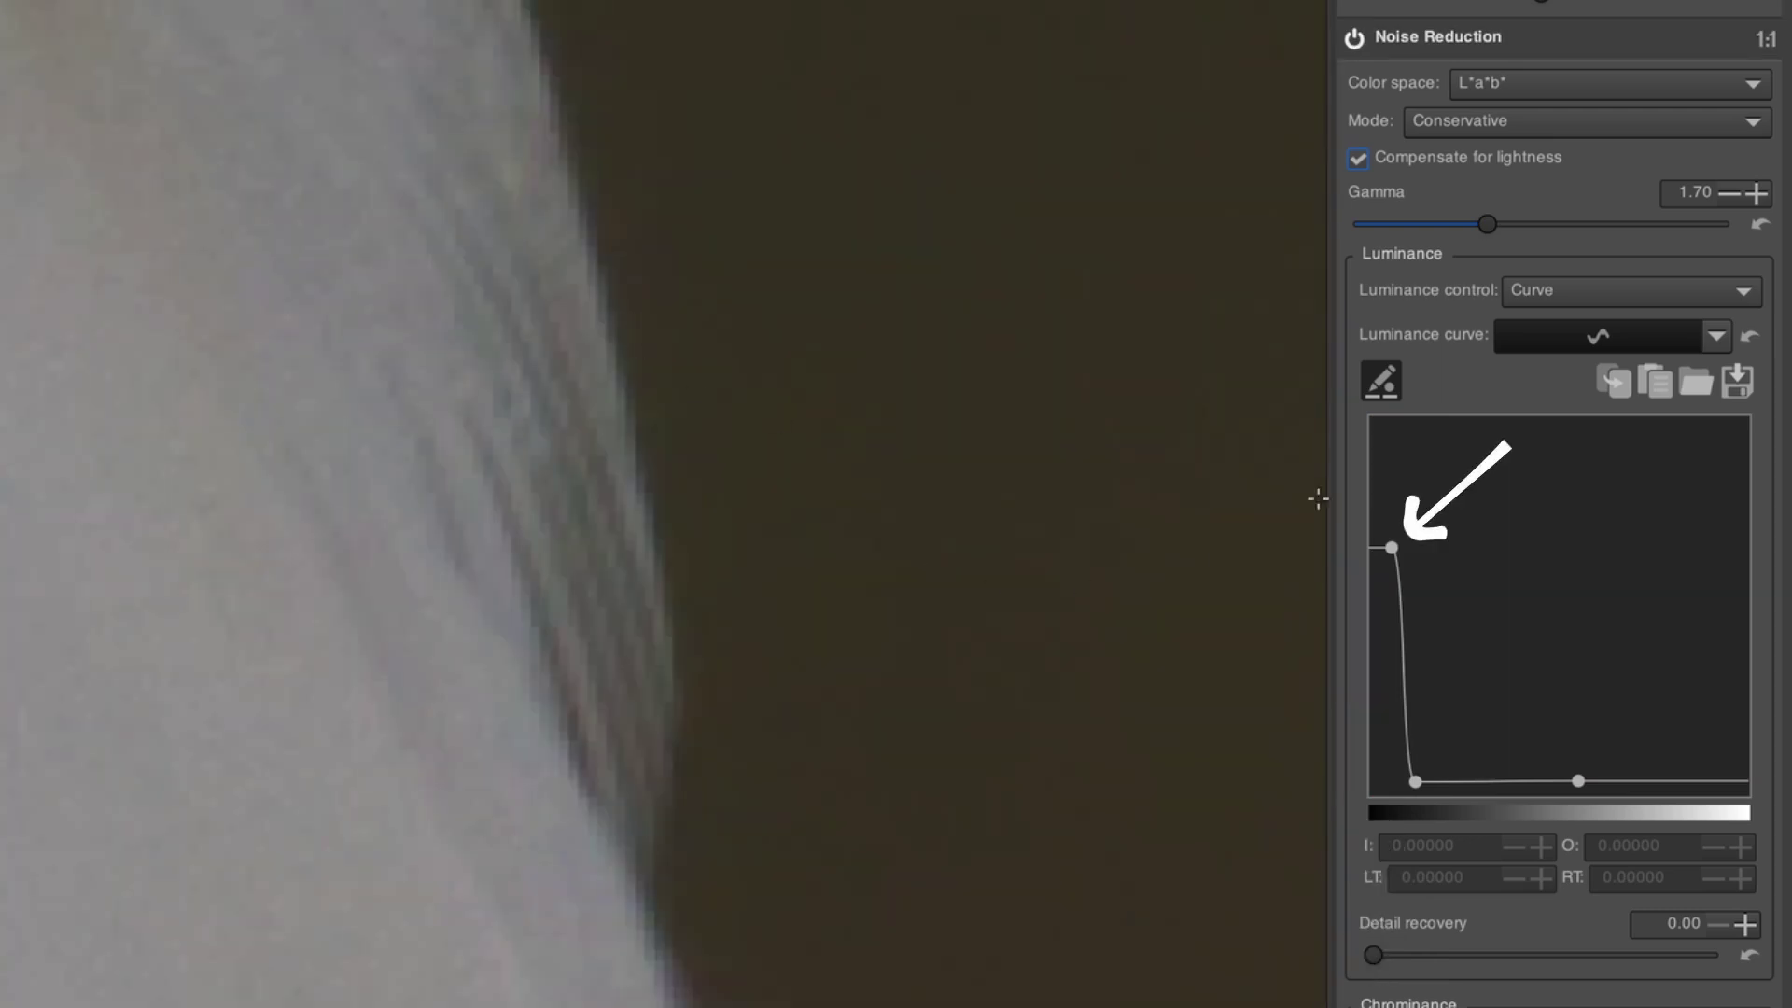
click(1347, 32)
click(1348, 32)
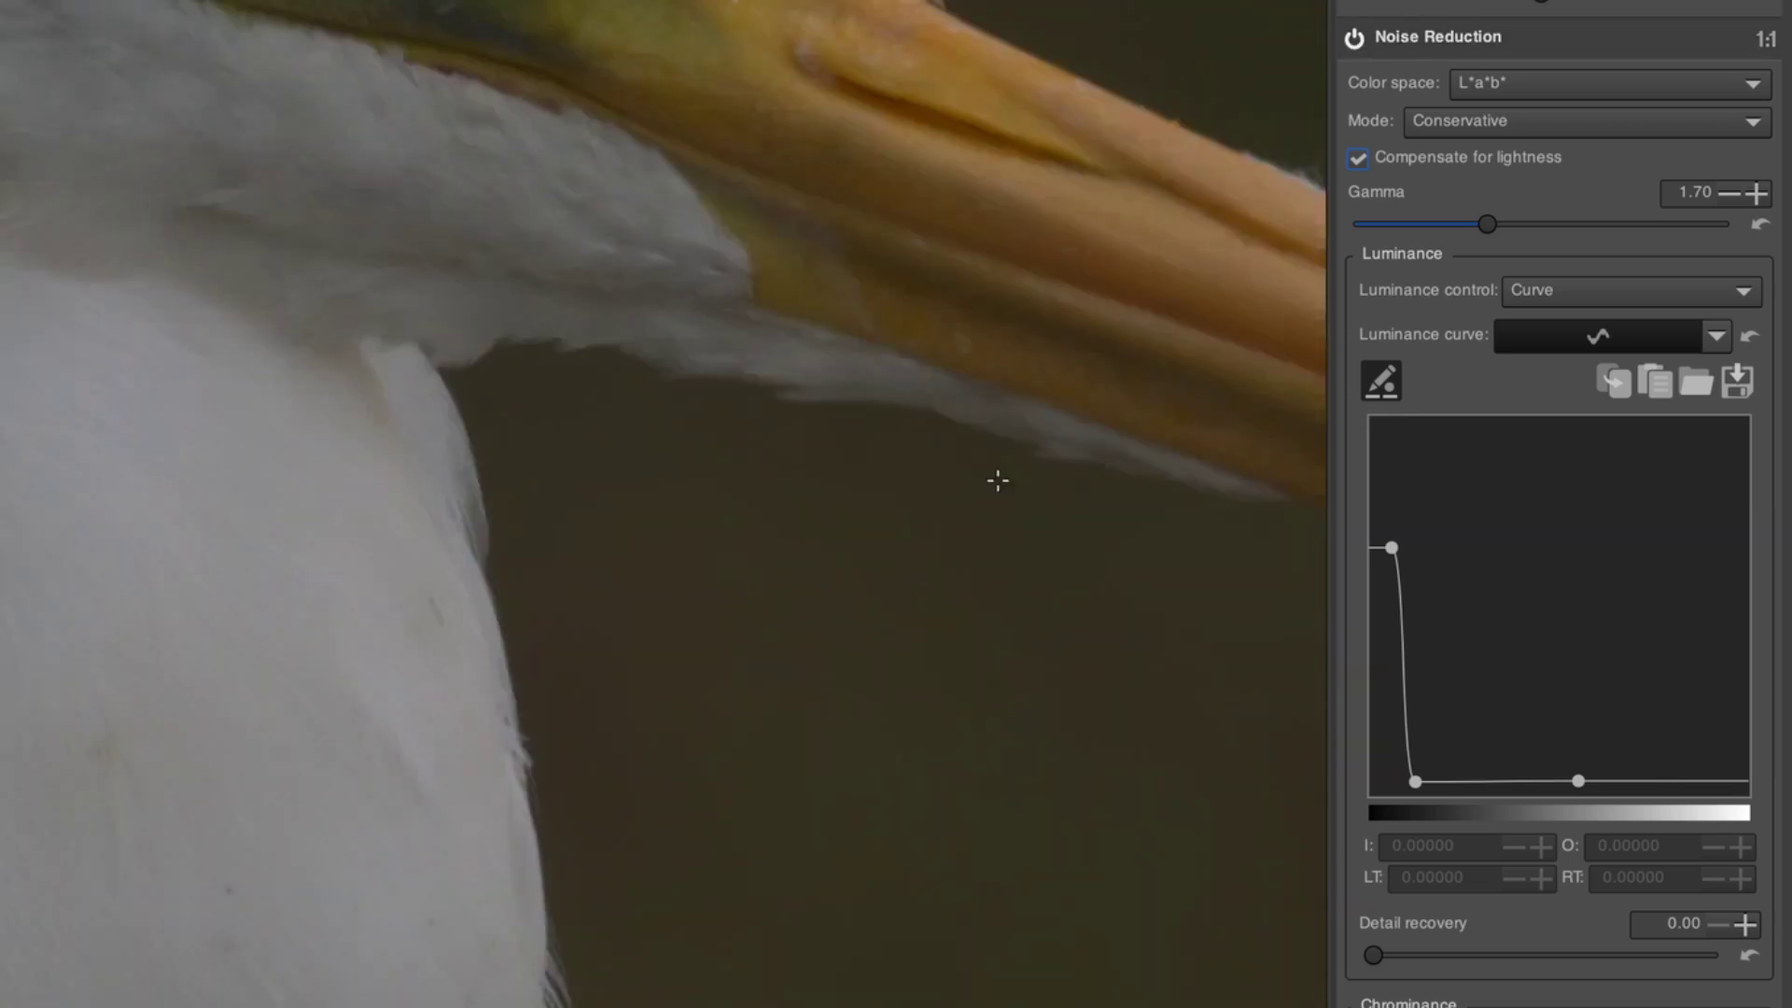
- Set the luminance Detail recovery to 47.14 and check the effect of Noise Reduction on the egret's beak
drag(988, 443, 947, 457)
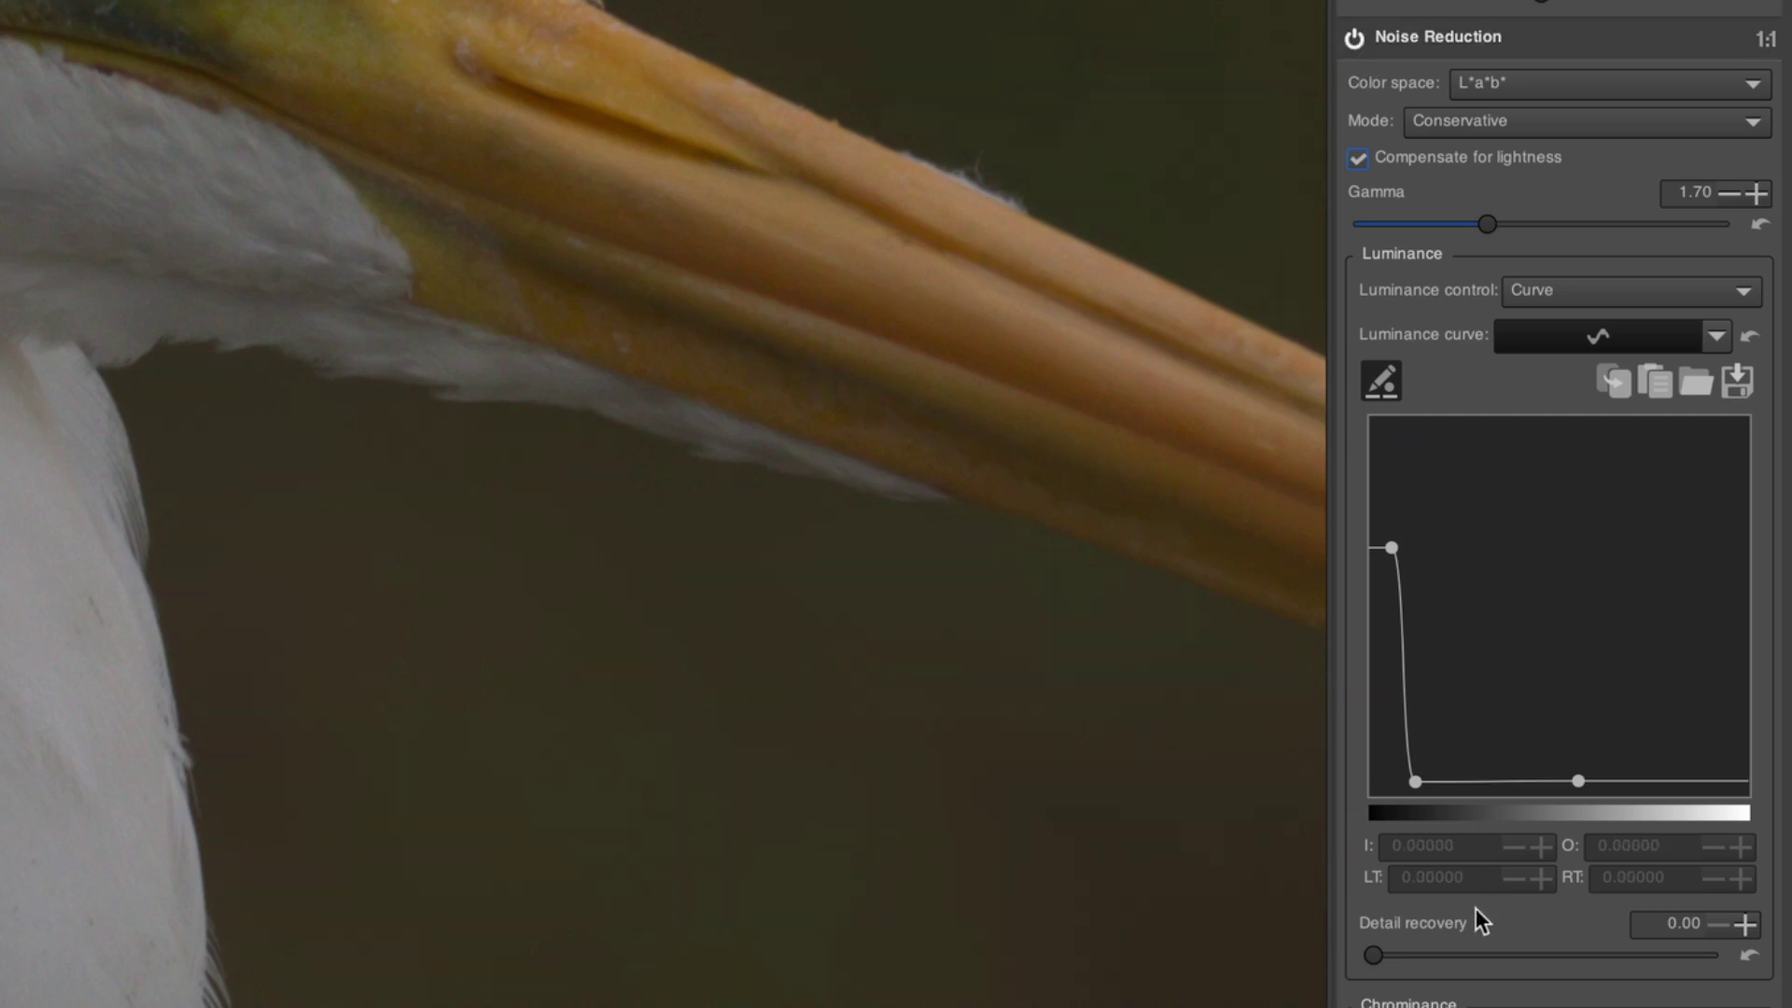
drag(1412, 955, 1530, 967)
click(1355, 38)
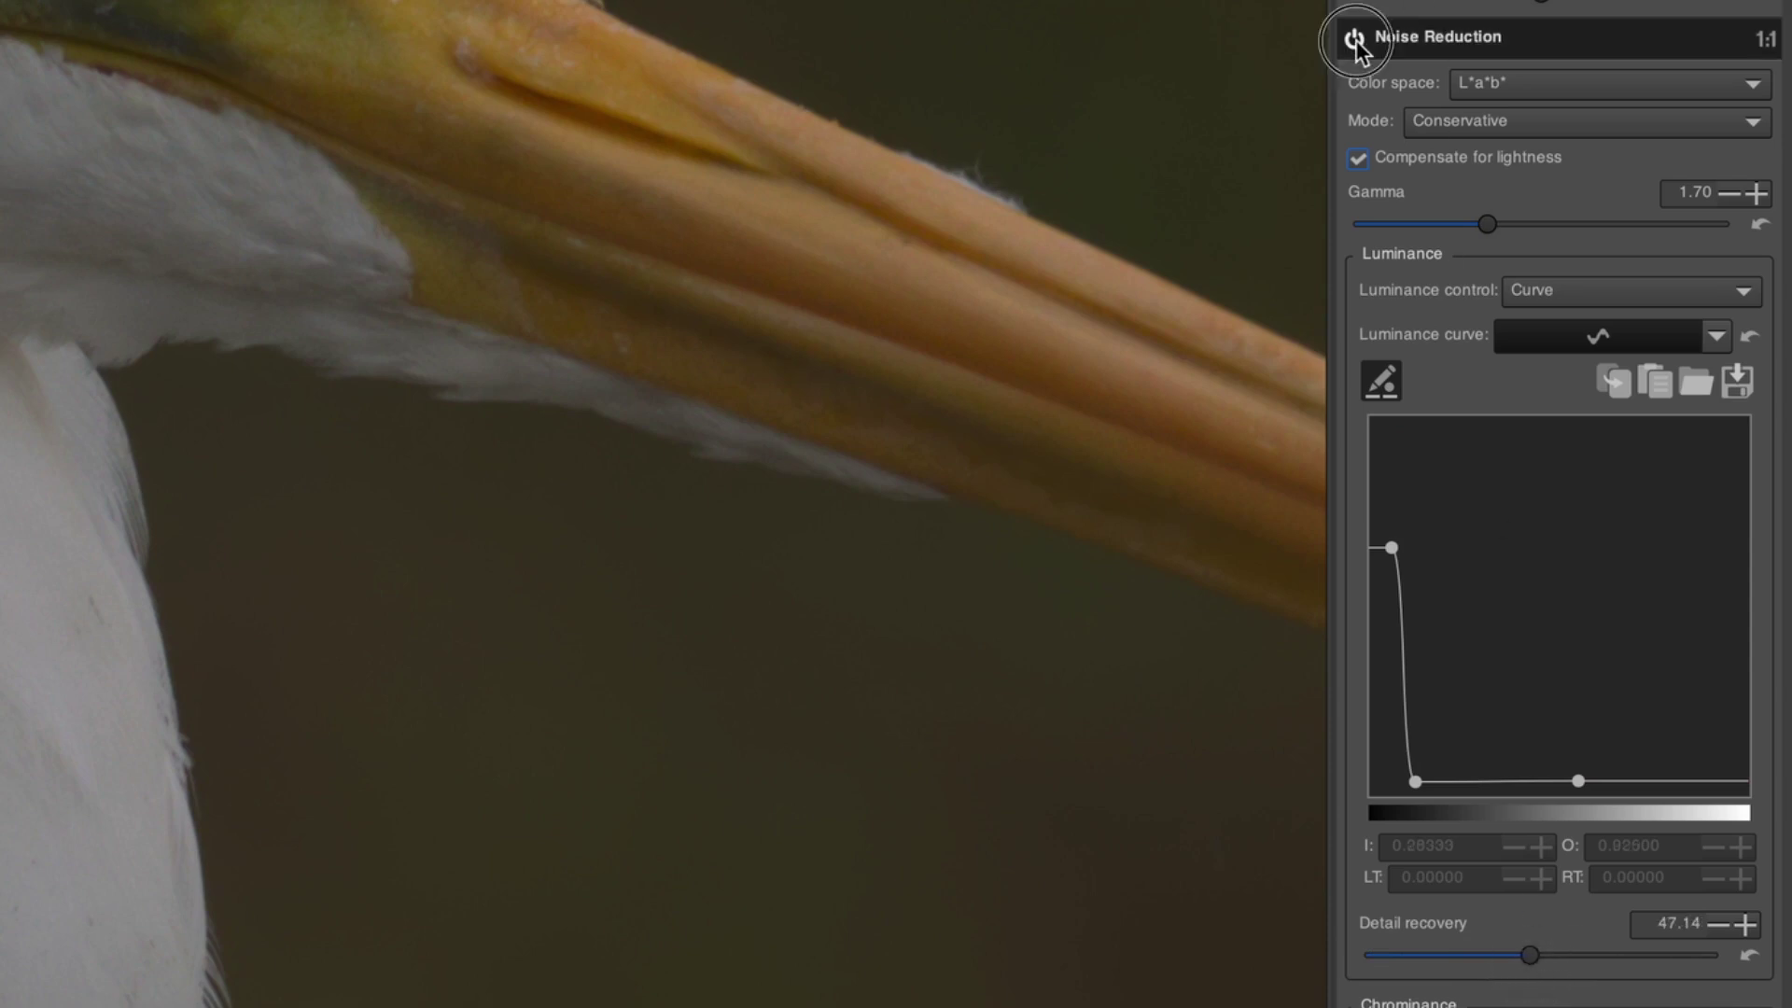
- Finish checking the egret, return to the red-headed woodpecker photo and set its luminance control to Slider
click(1357, 39)
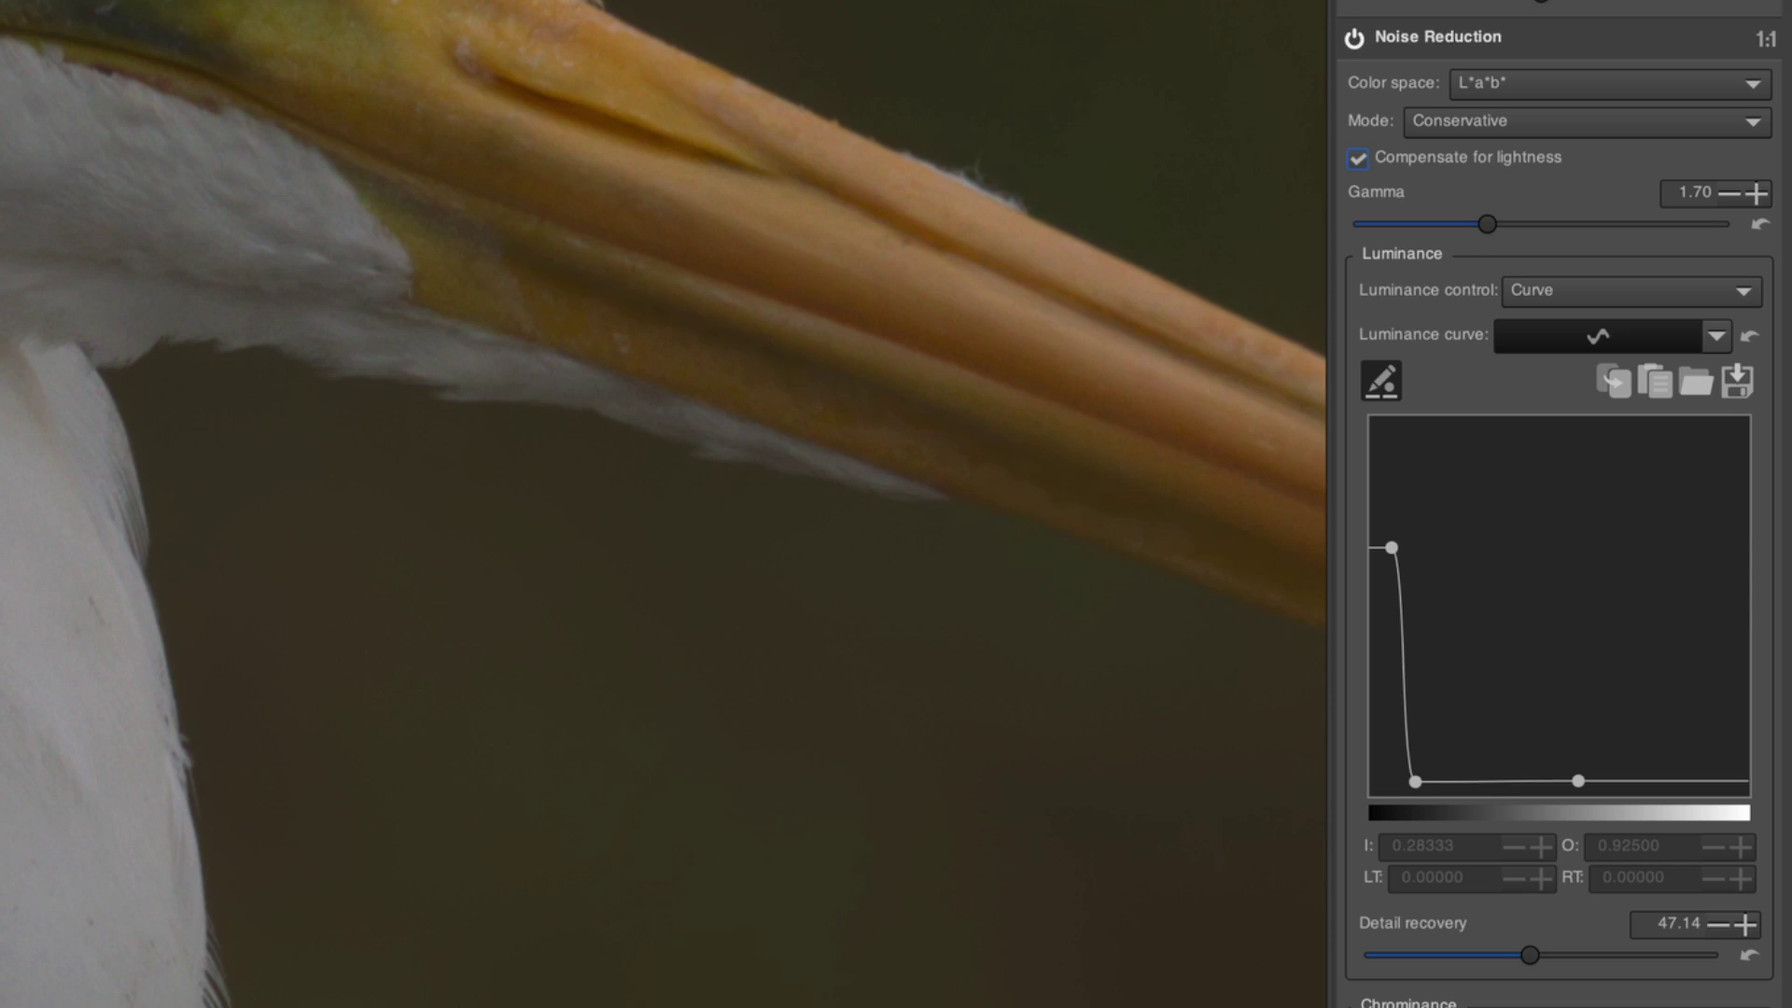
key(f)
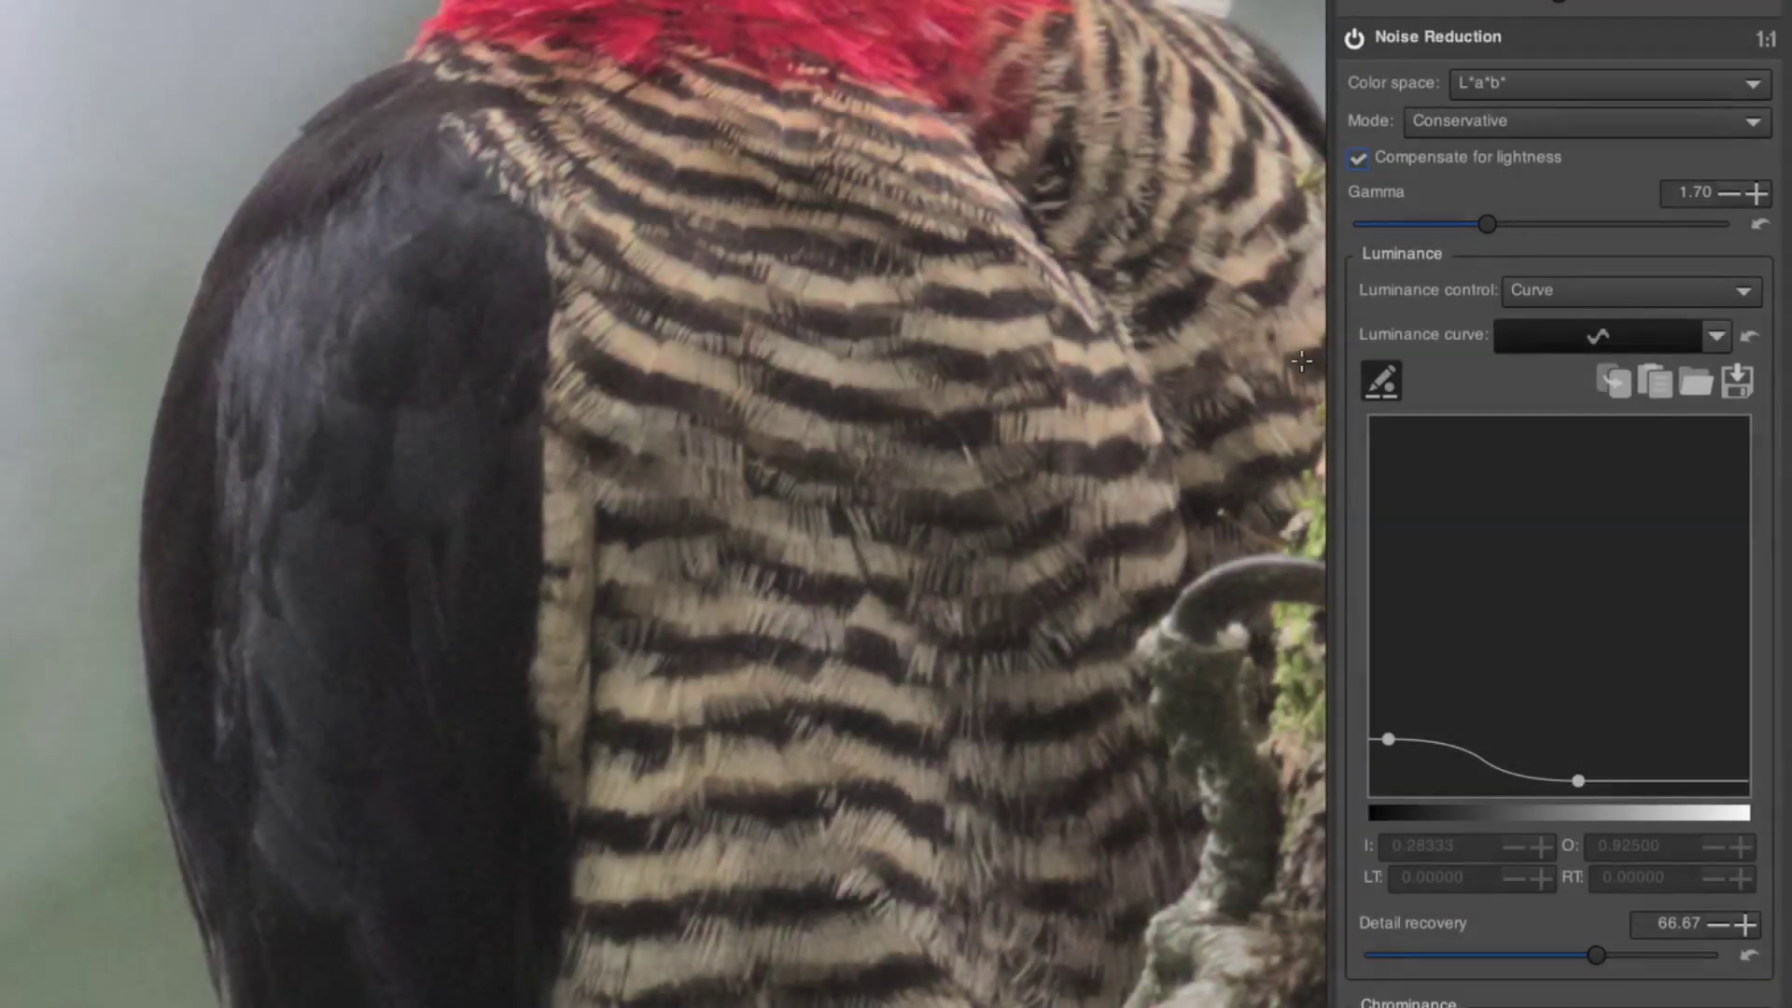
click(1599, 287)
click(1597, 314)
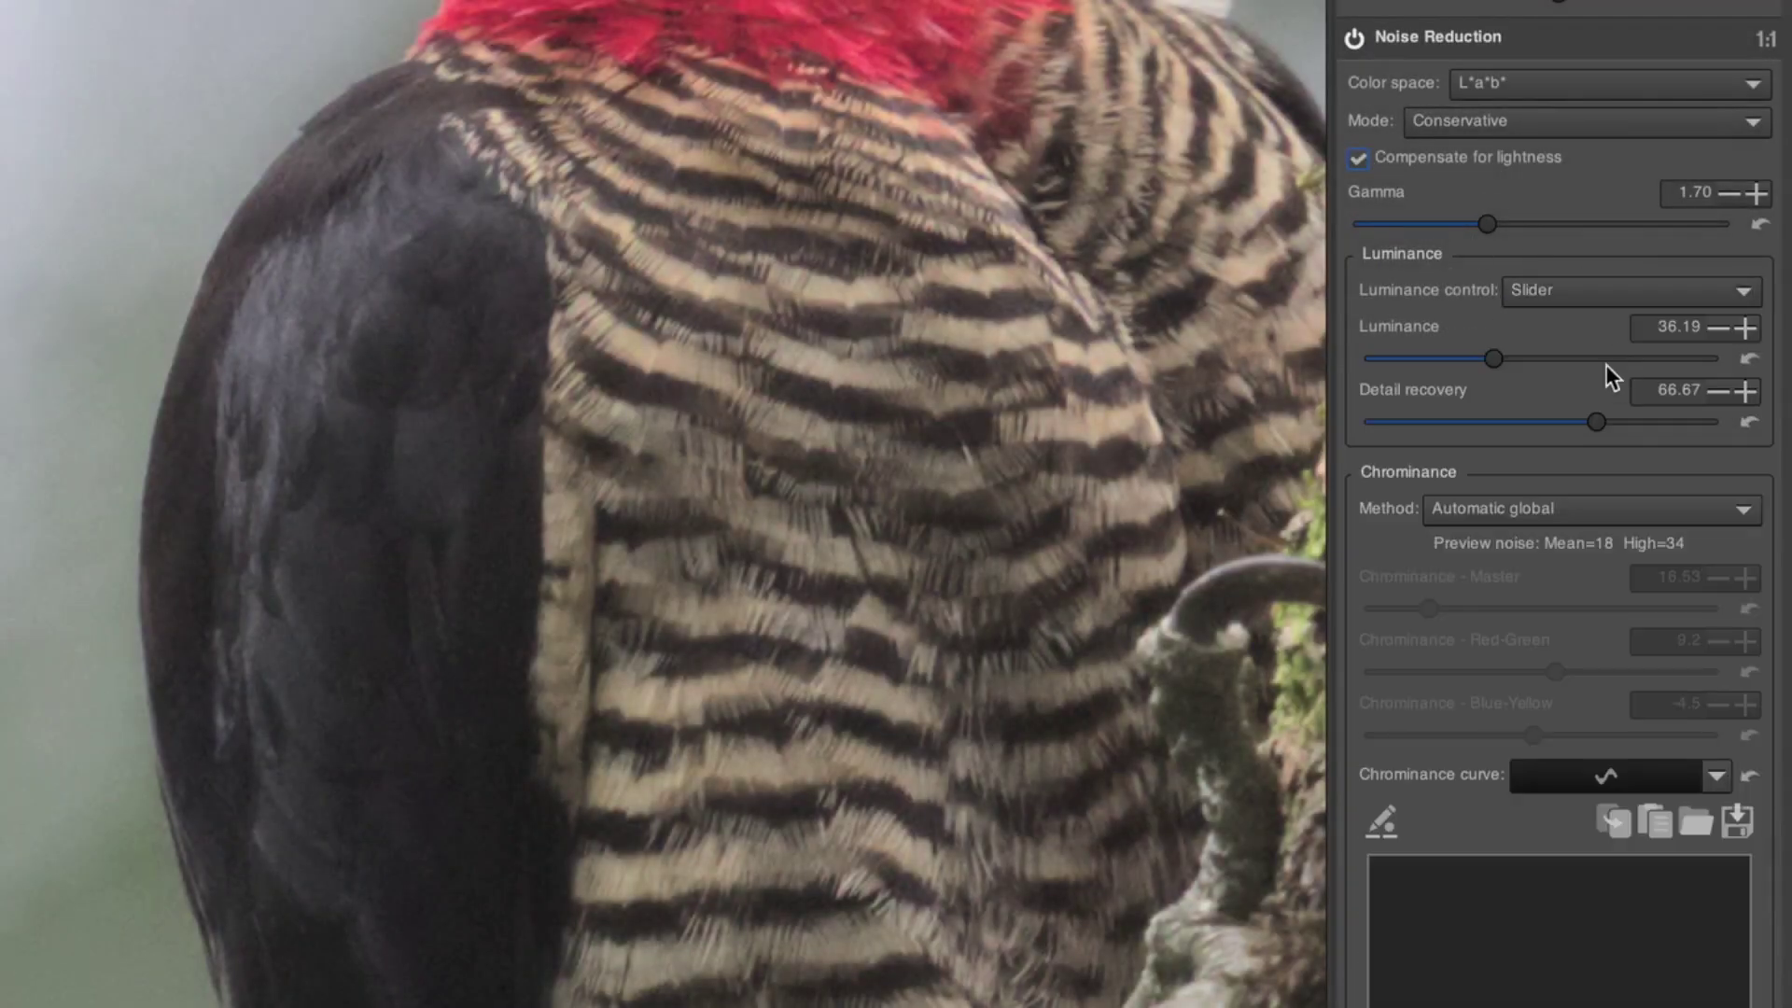
- Set the chrominance method to Manual, with Master at 40.00, Red-Green at 42.9 and Blue-Yellow at 17.1
scroll(912, 540, down, 3)
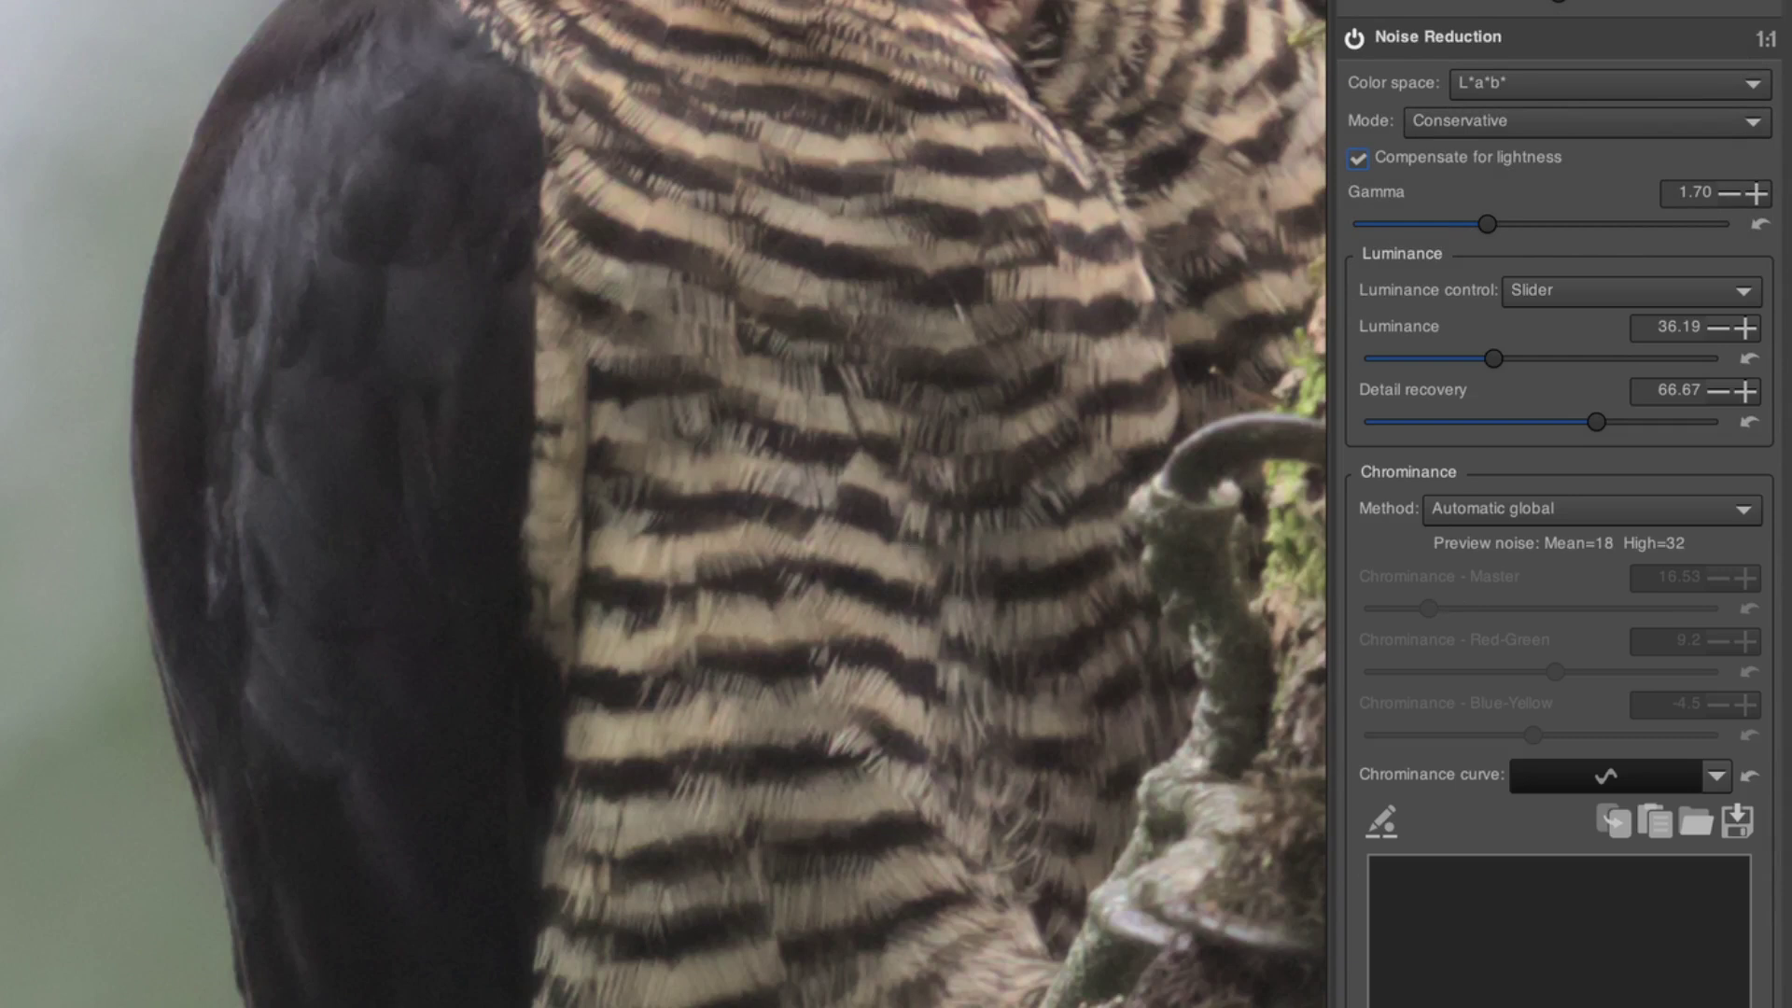
scroll(1779, 542, down, 5)
click(1606, 145)
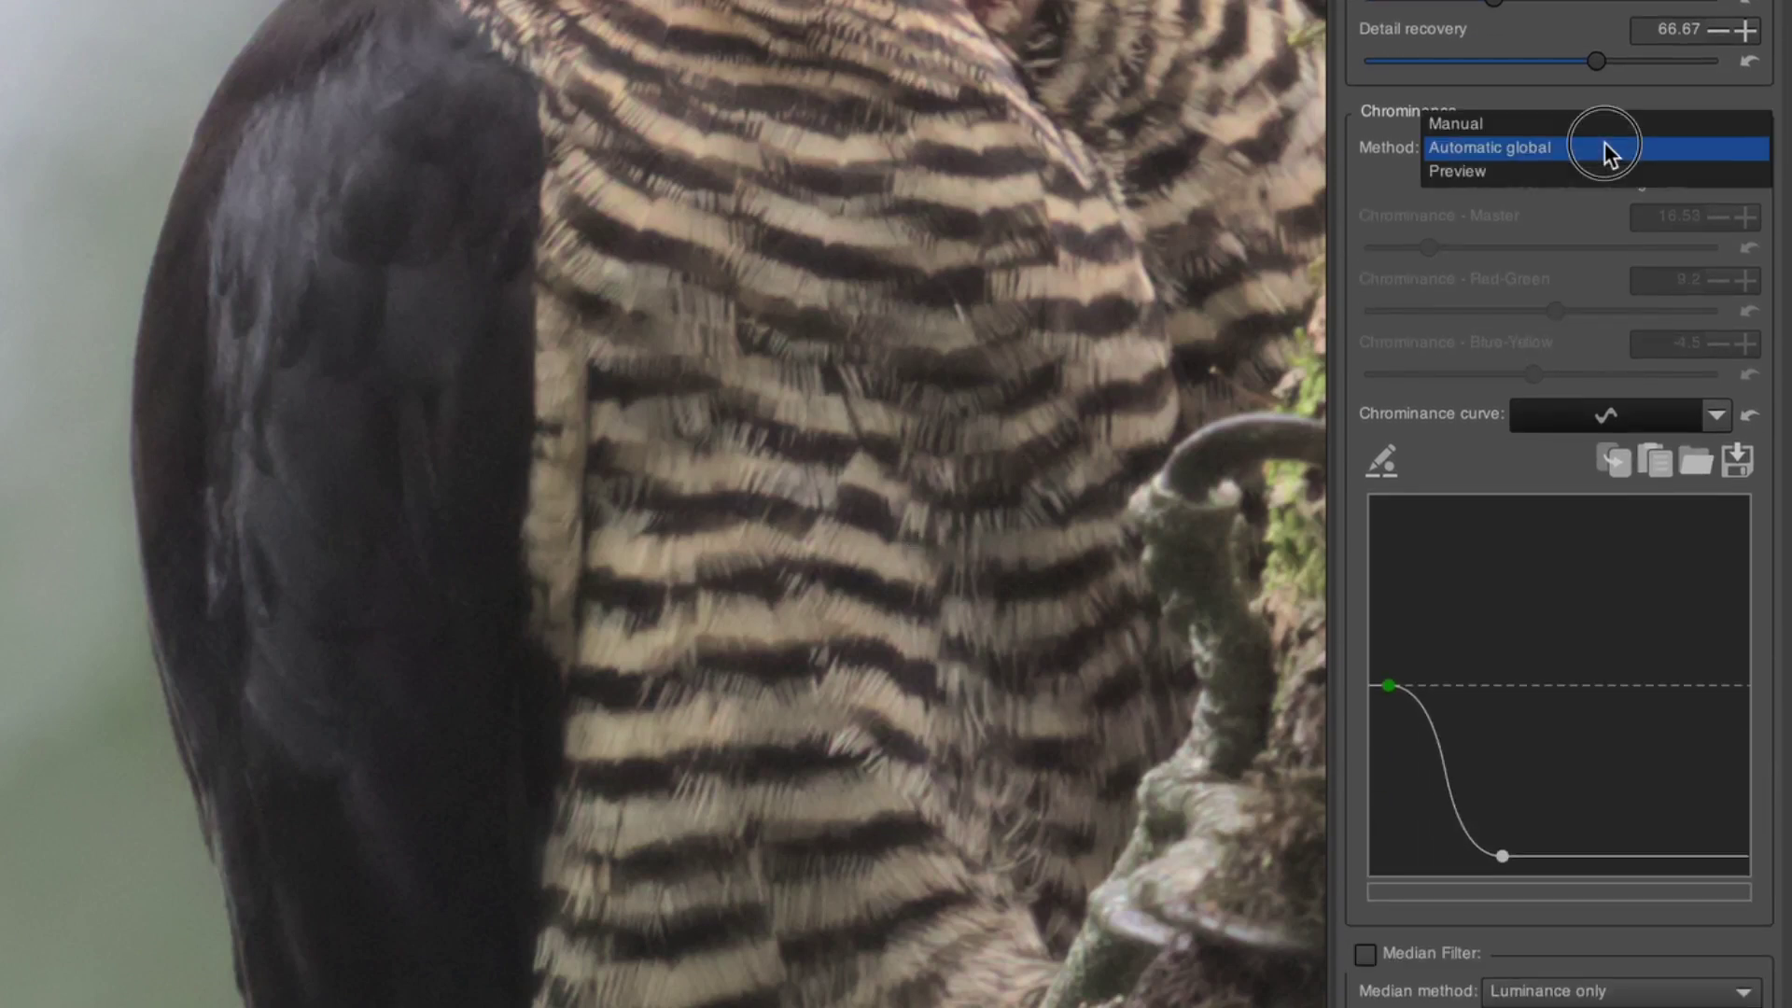
key(Escape)
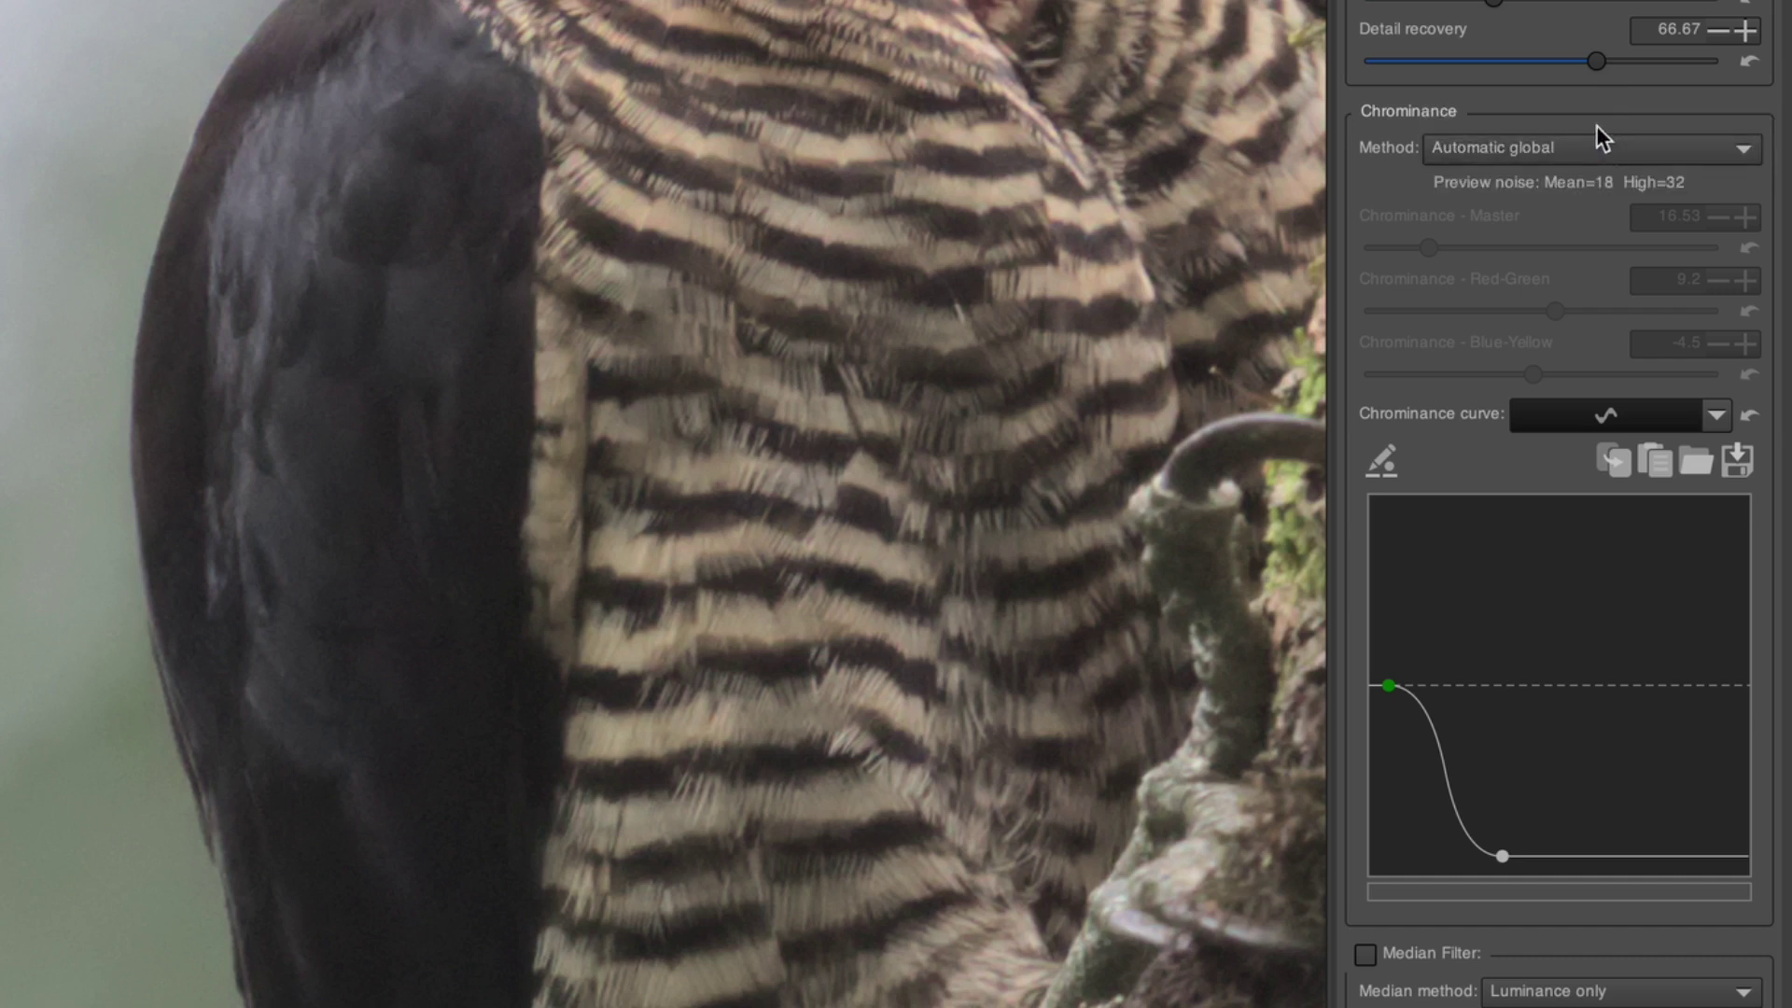
click(1596, 140)
click(1581, 124)
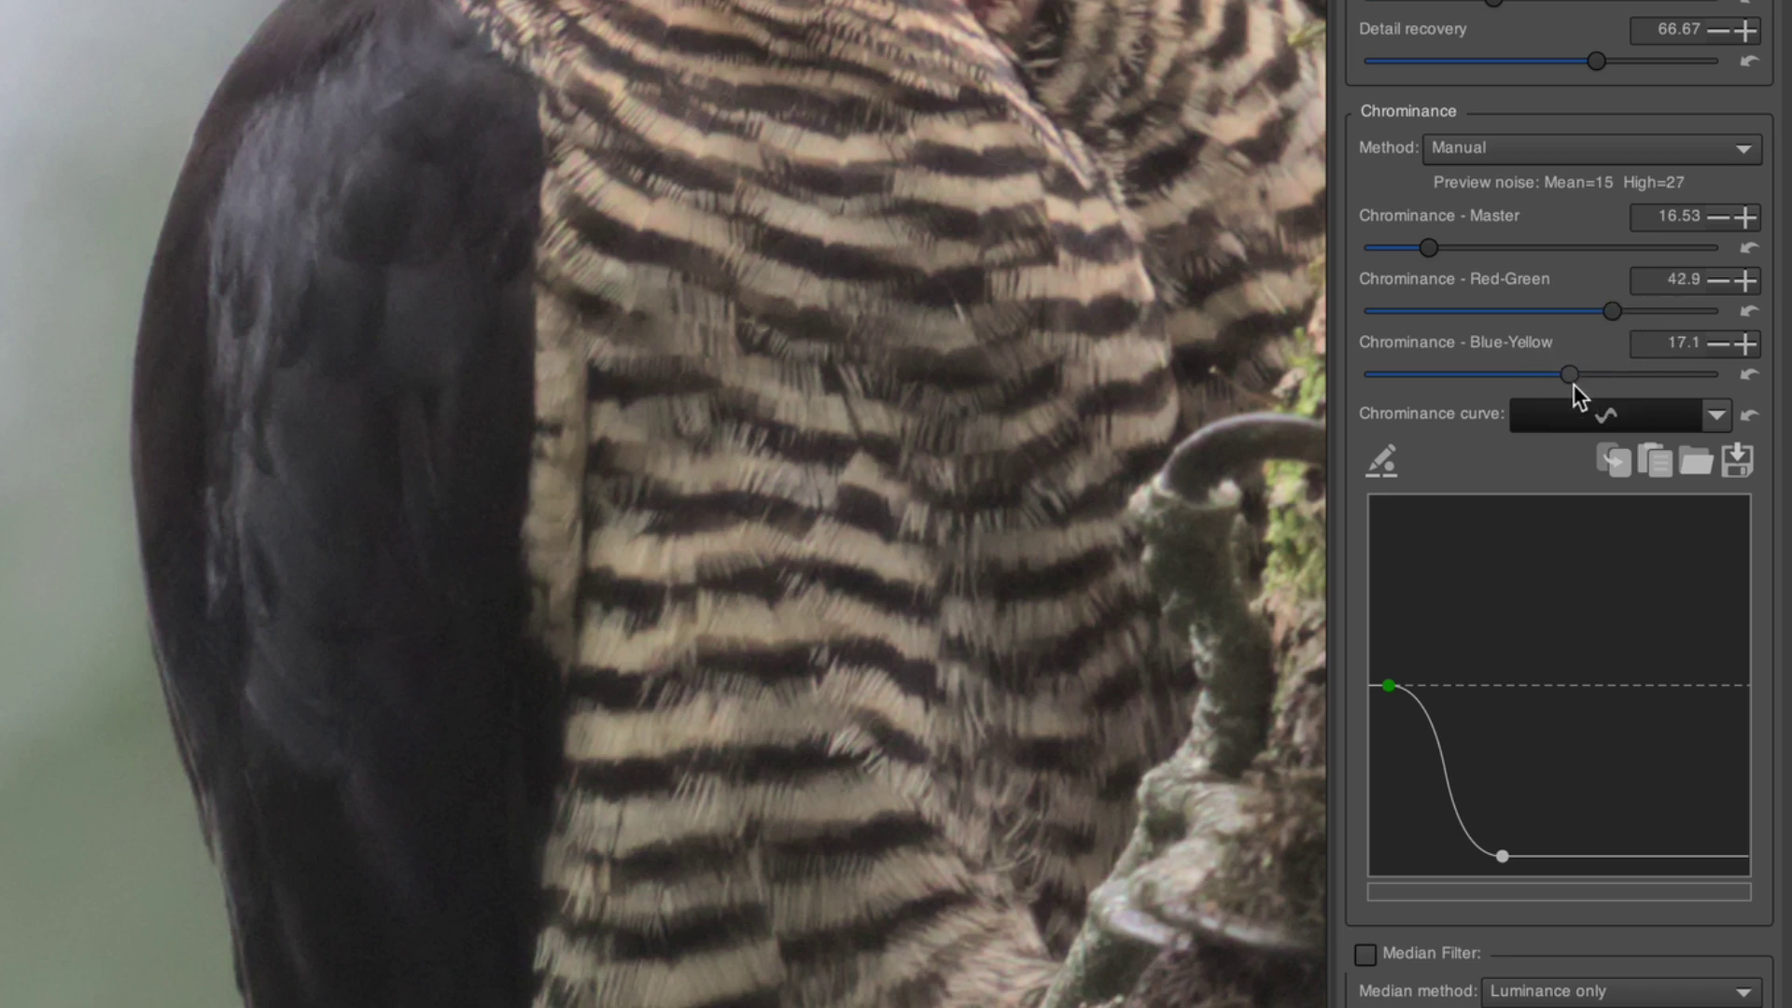
drag(1518, 254, 1484, 260)
- Compare the woodpecker photo with the Median Filter on and off, using Luminance only, 3×3 soft and 1 iteration
scroll(1778, 420, down, 3)
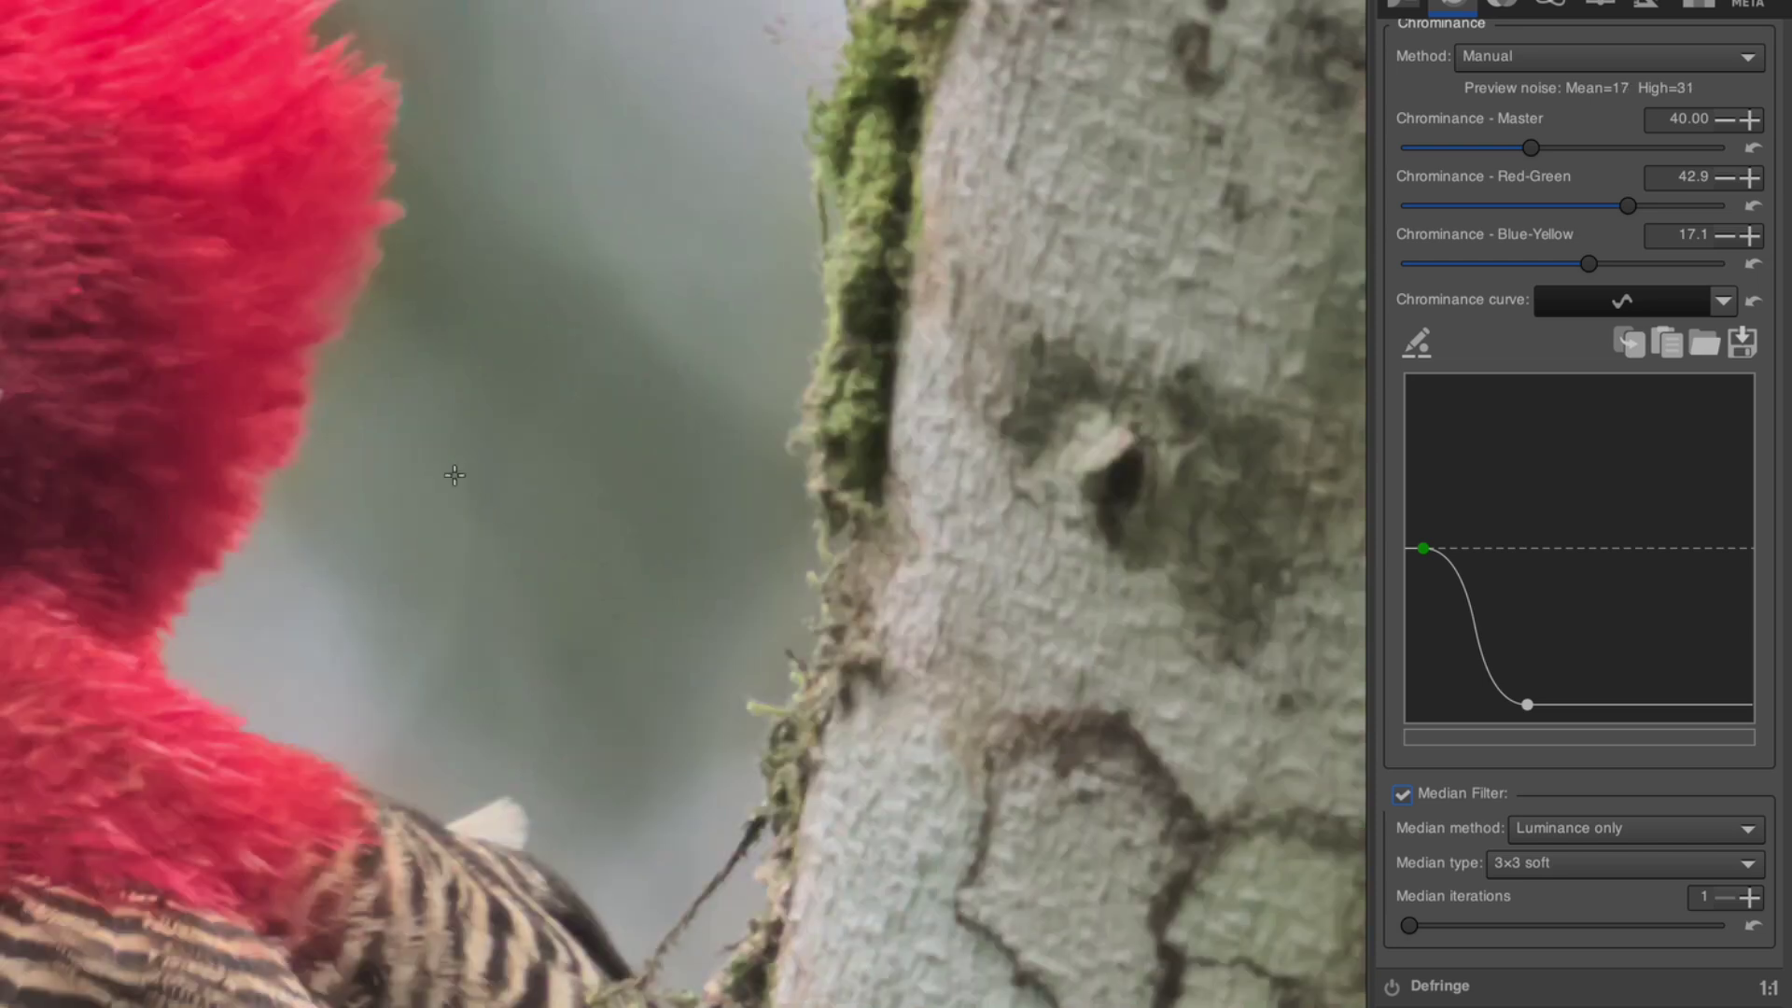
drag(401, 428, 555, 314)
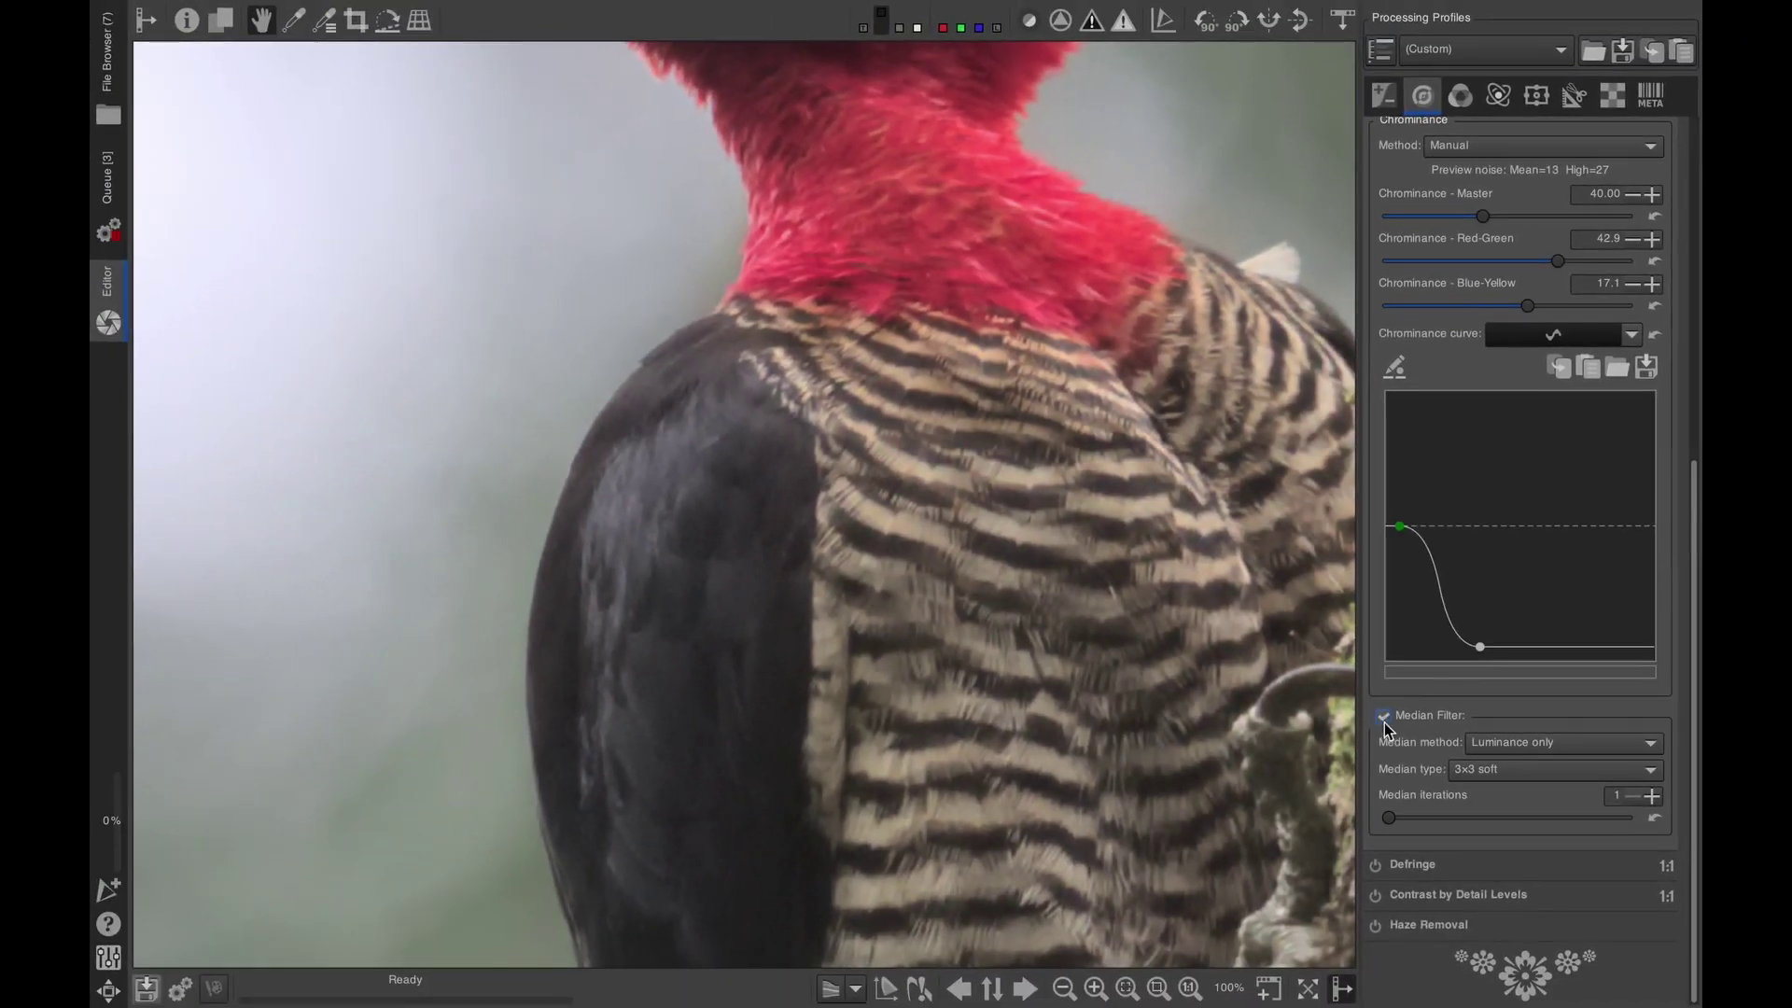
click(1402, 794)
click(1383, 716)
- Turn on Capture Sharpening for the raw image, collapse the Noise Reduction settings and open the Sharpening settings
click(1628, 99)
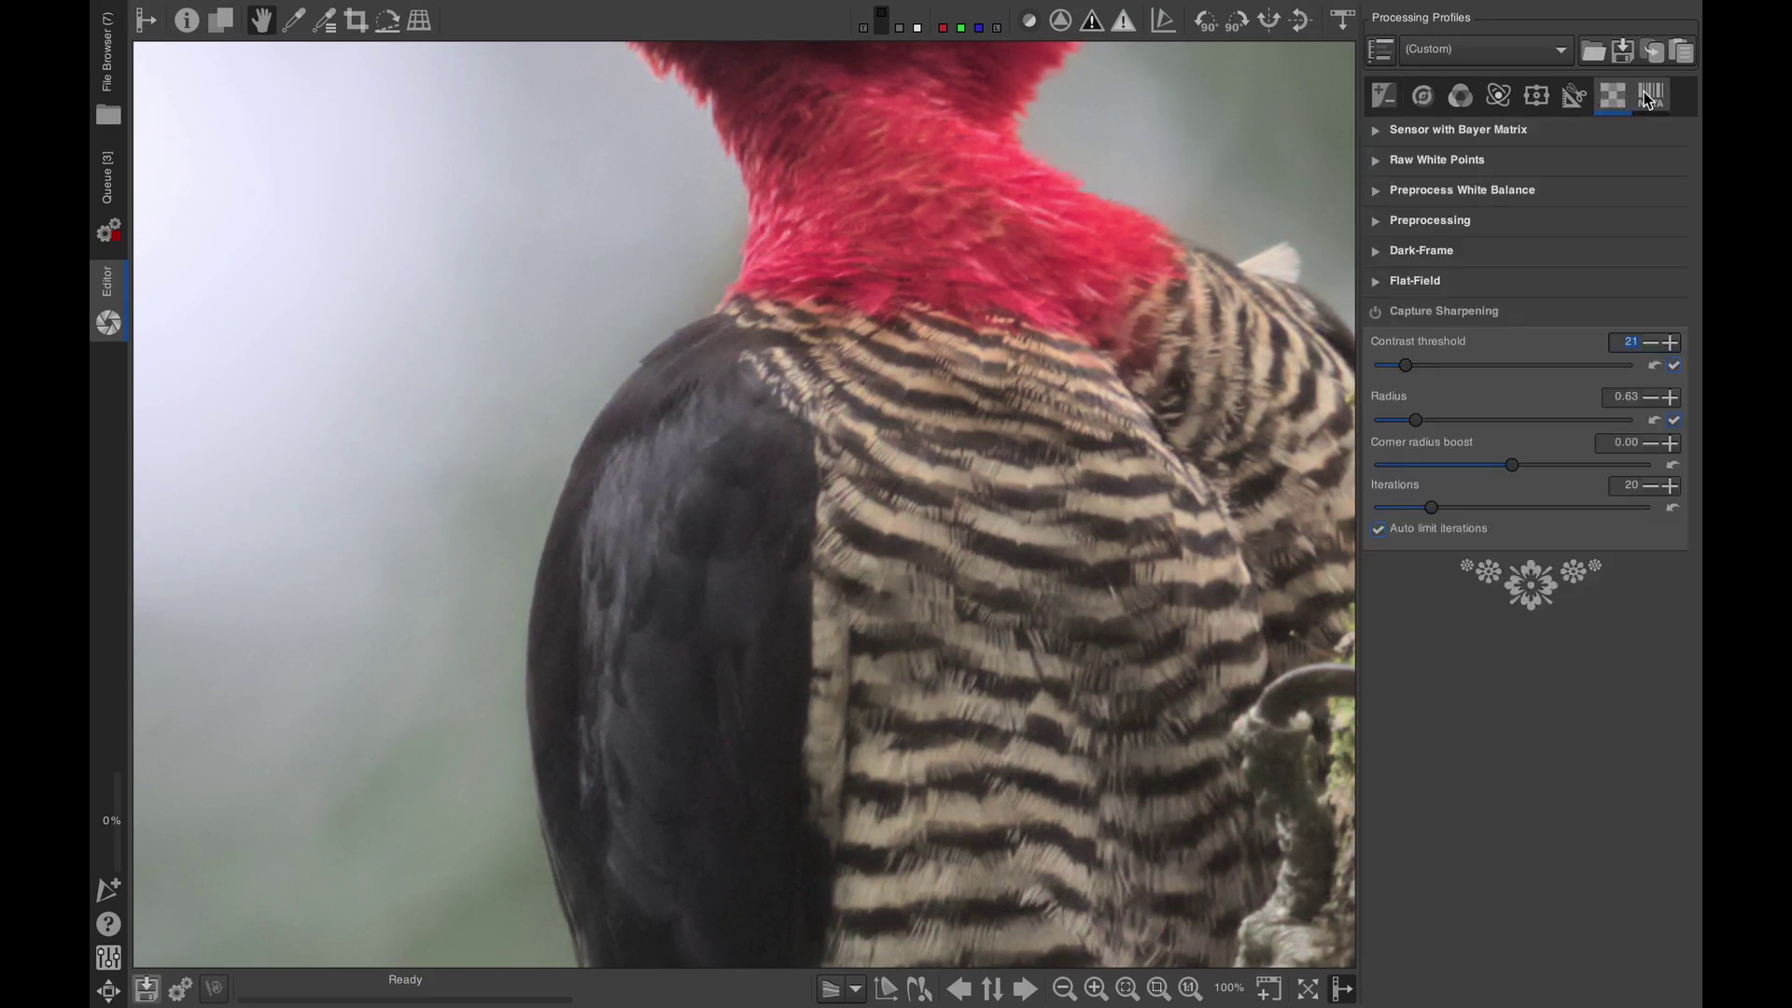
click(1375, 311)
click(1425, 96)
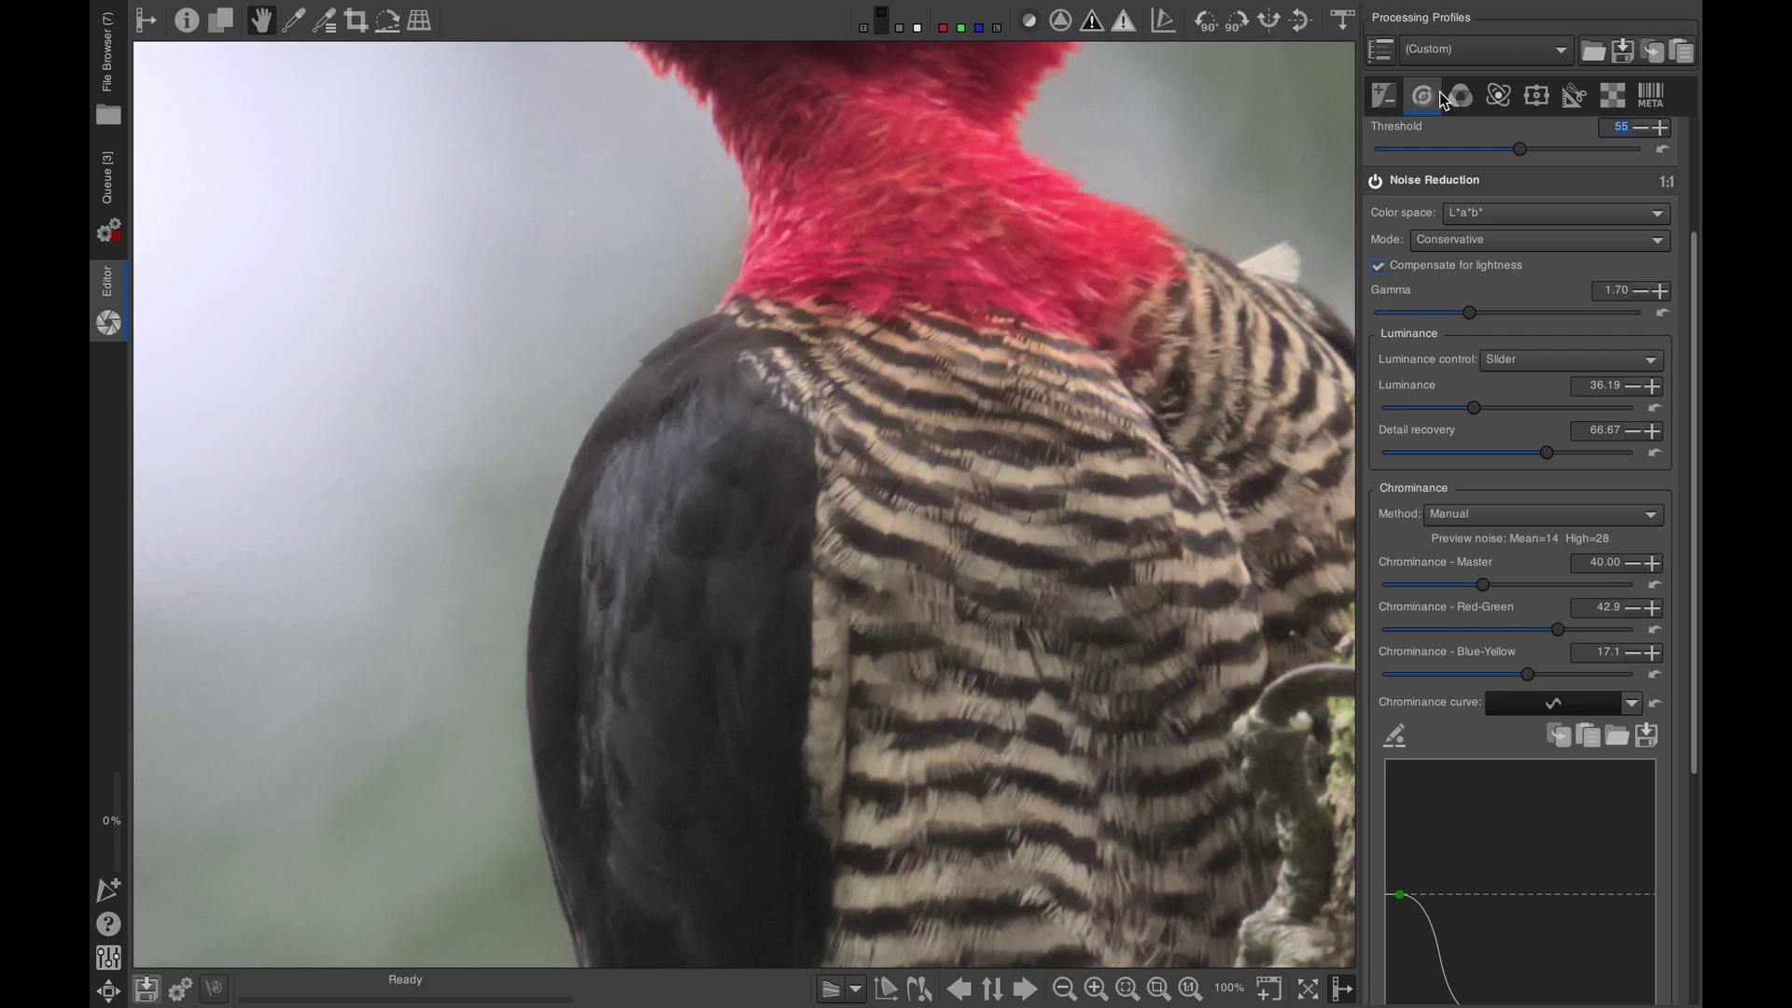
click(1461, 96)
click(1423, 96)
click(1428, 179)
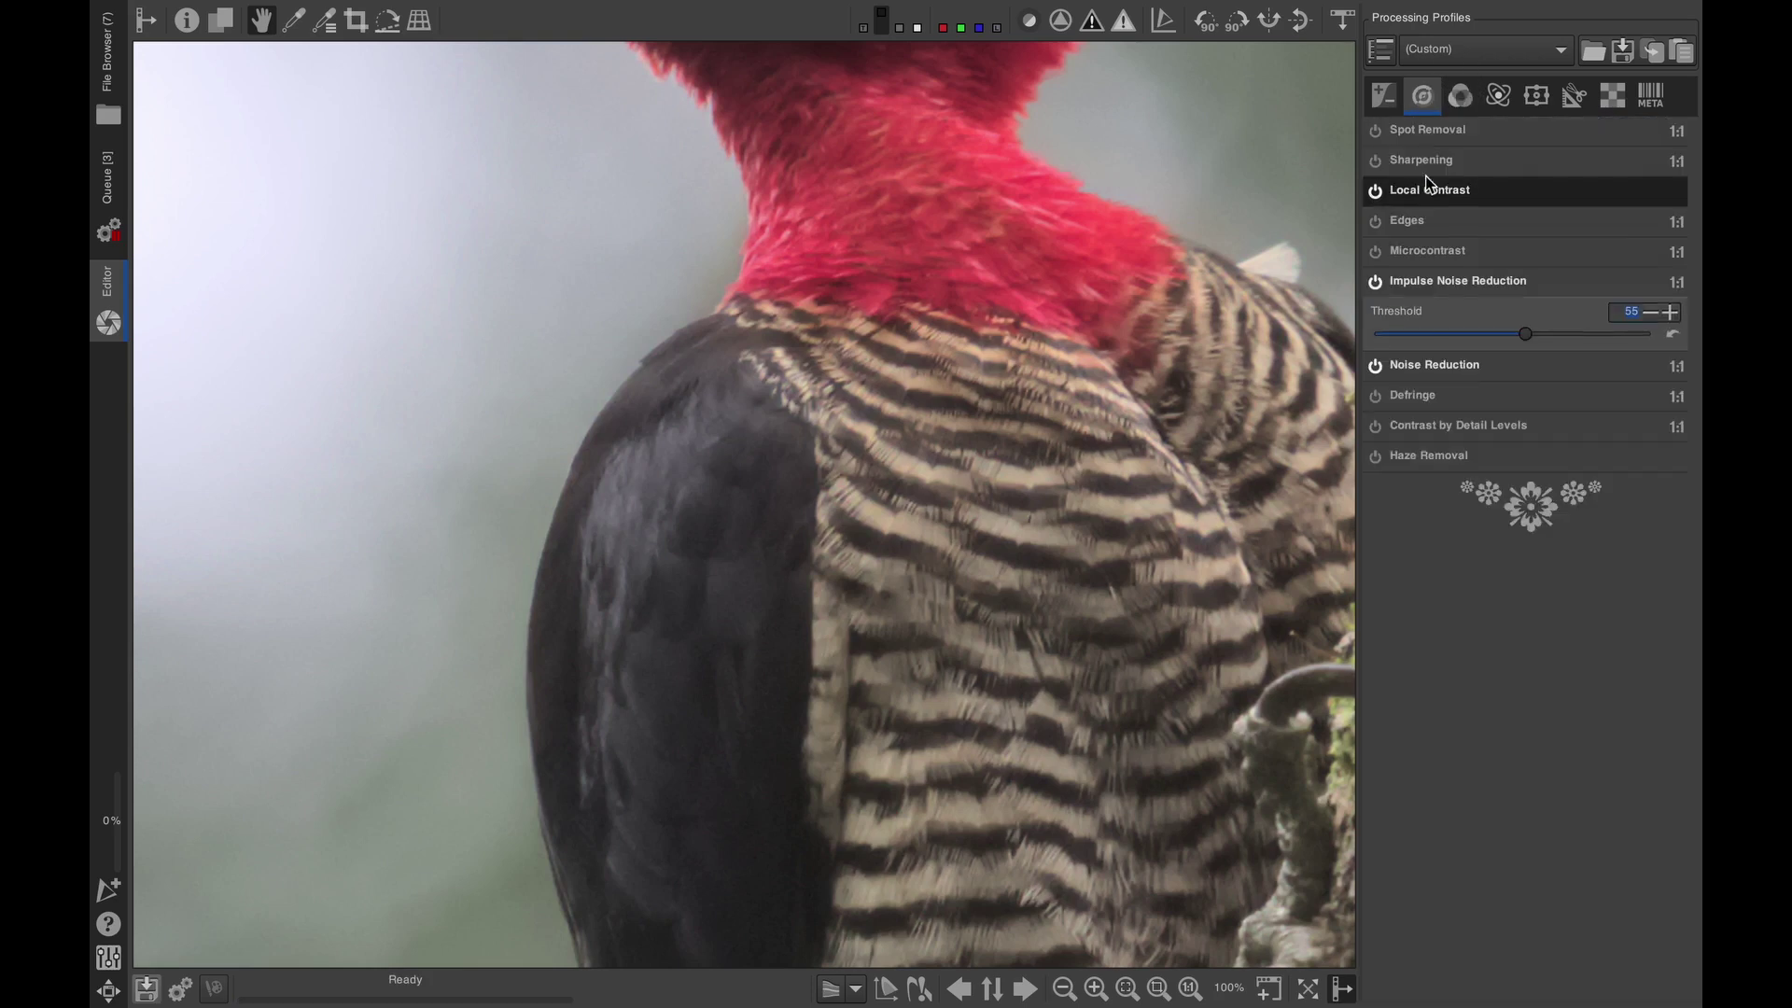
click(1428, 160)
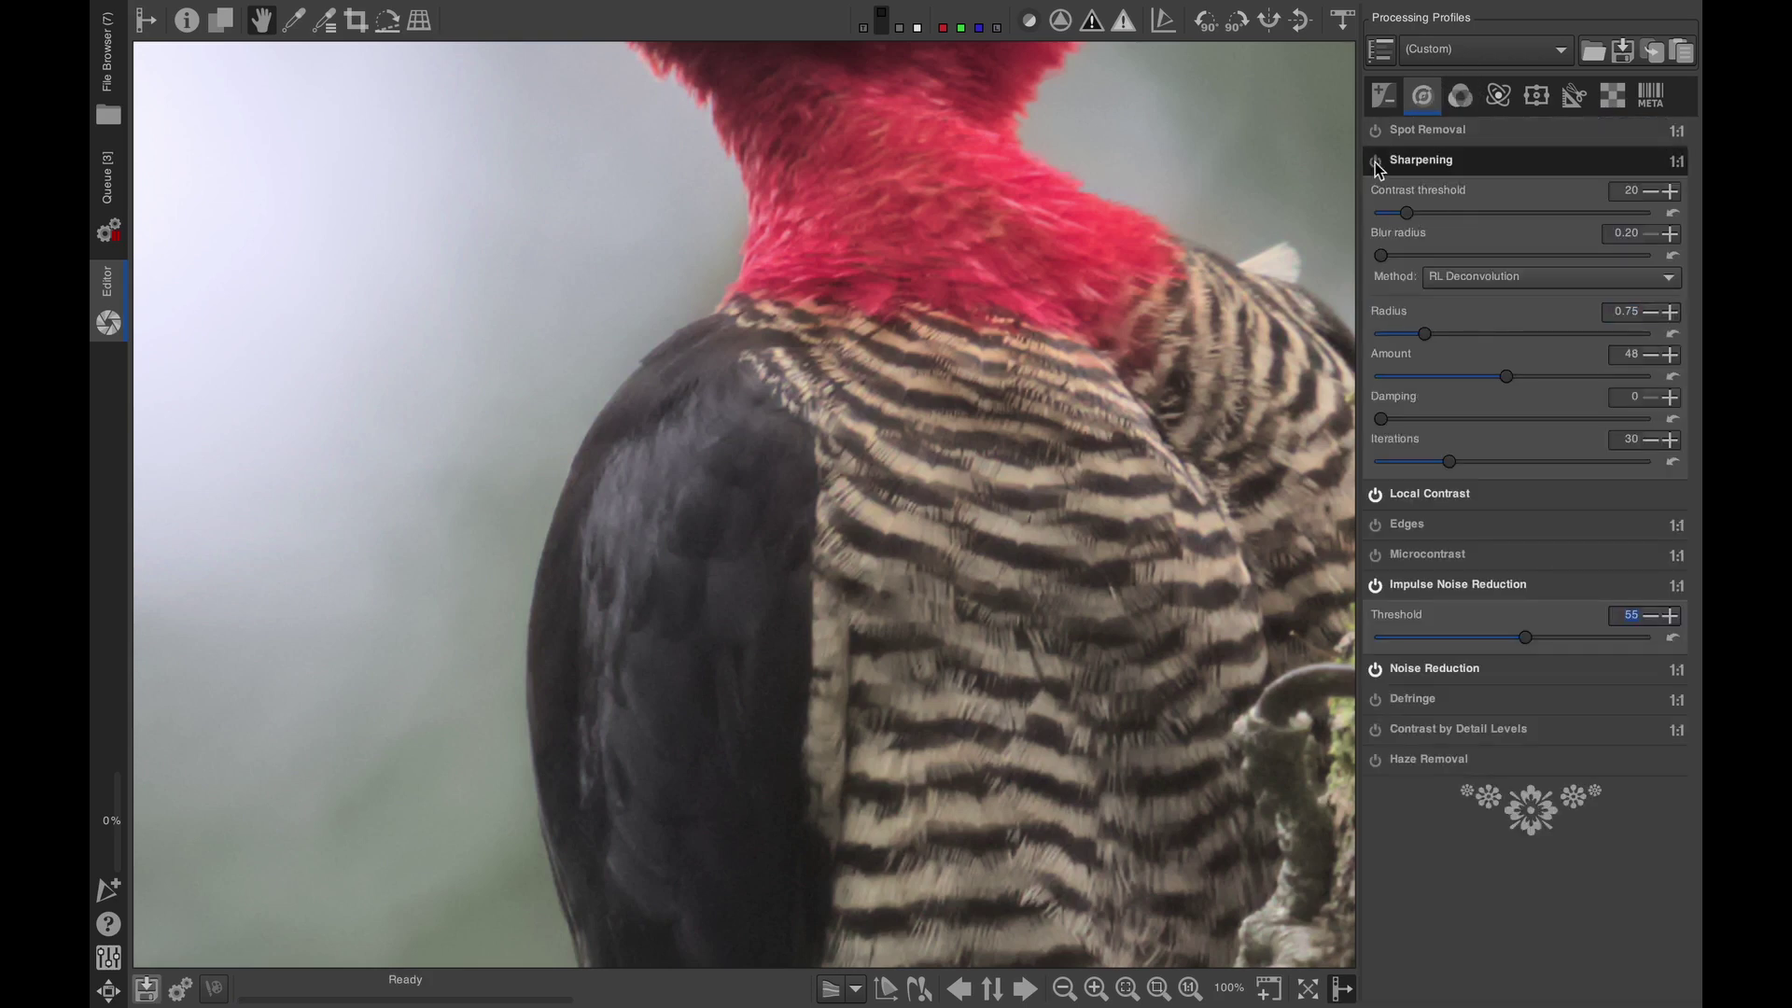